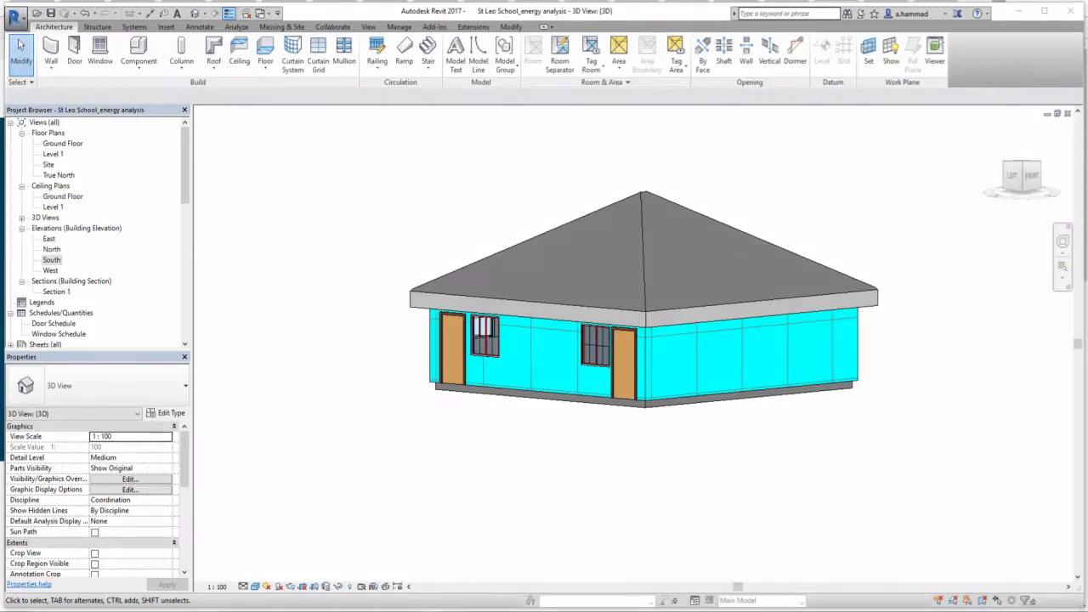
# Open the layer assembly of the roof's Generic - 400mm type for editing.
pyautogui.click(619, 309)
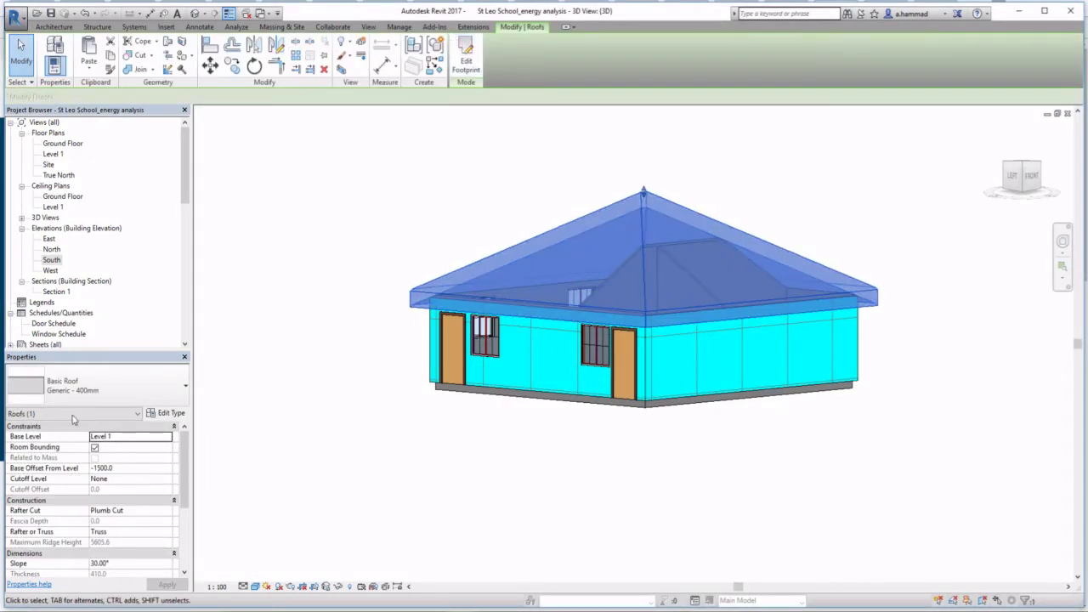
pyautogui.click(165, 413)
pyautogui.click(748, 159)
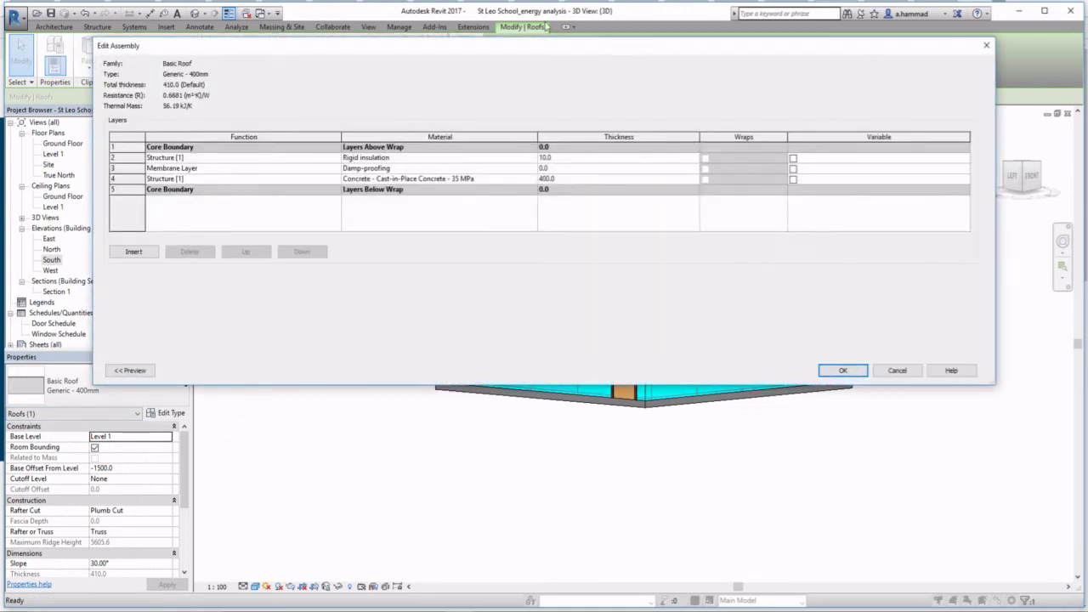
pyautogui.moveTo(534, 55); pyautogui.dragTo(630, 118)
# Check the thermal properties of the Damp-proofing material in the roof's membrane layer.
pyautogui.click(506, 233)
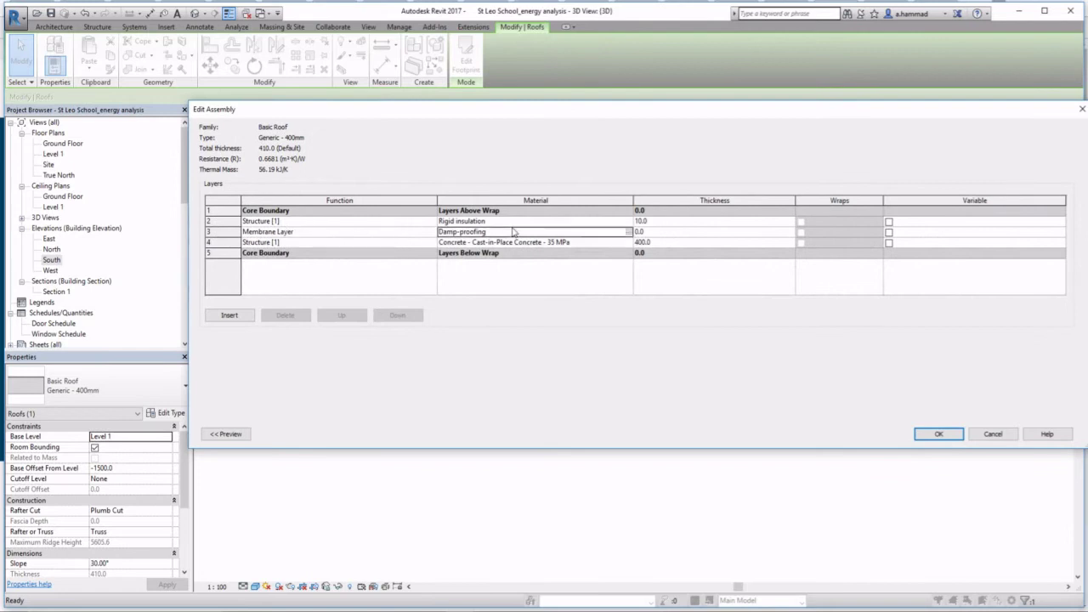
pyautogui.click(629, 231)
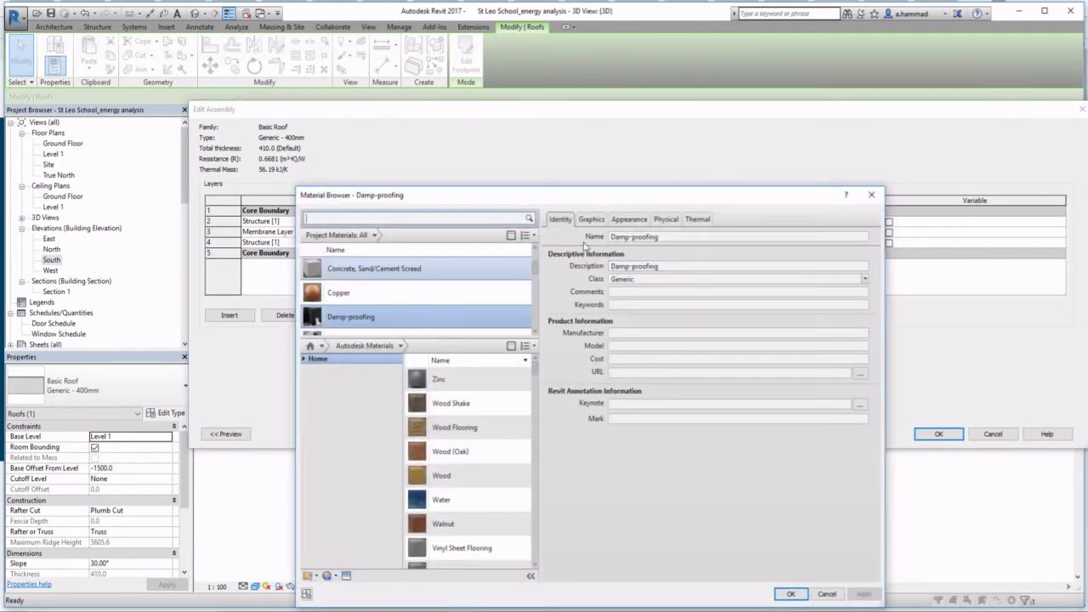
pyautogui.scroll(-1, 472, 289)
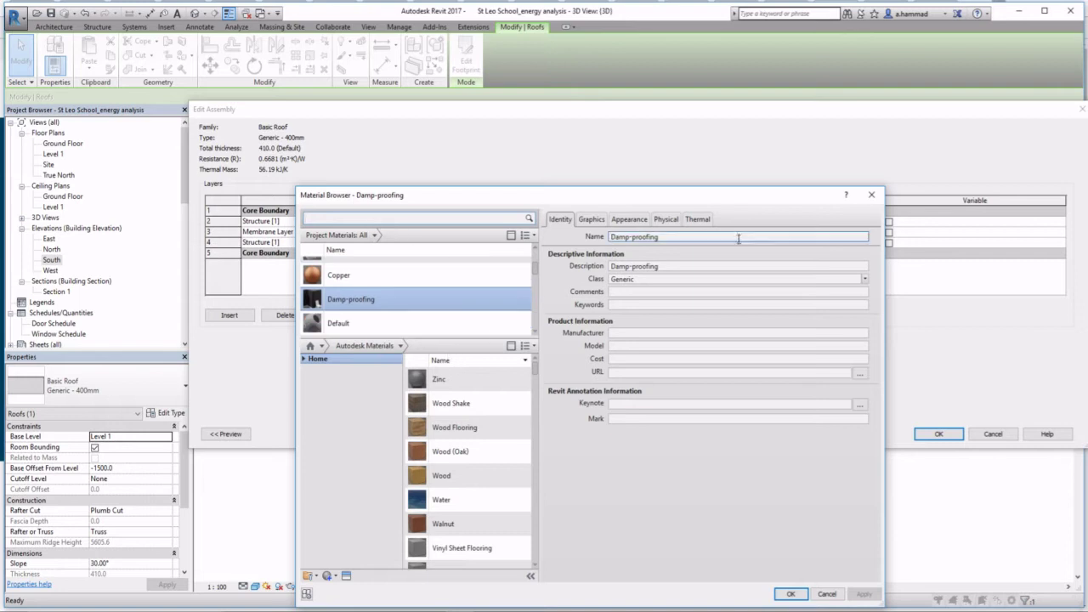
pyautogui.click(697, 219)
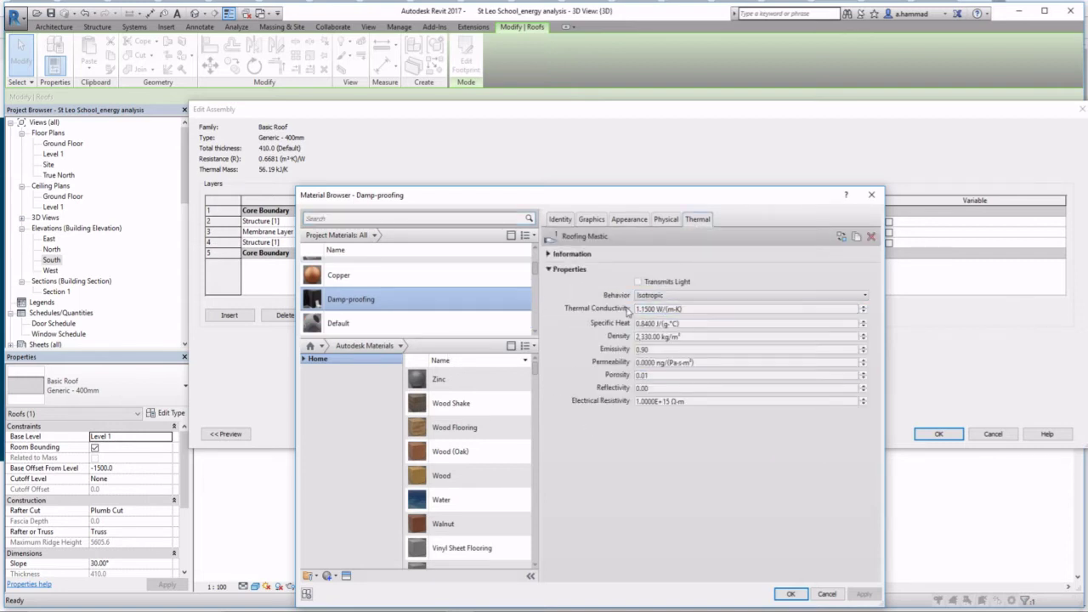
pyautogui.click(790, 595)
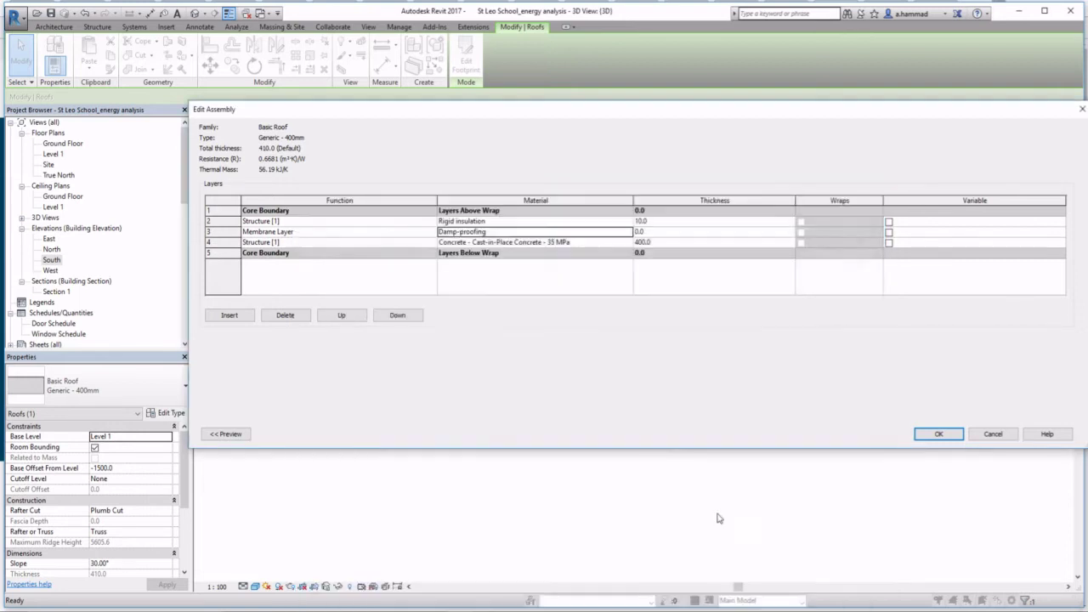
# Check the thermal properties of the Rigid insulation material in the roof's layer assembly.
pyautogui.click(625, 220)
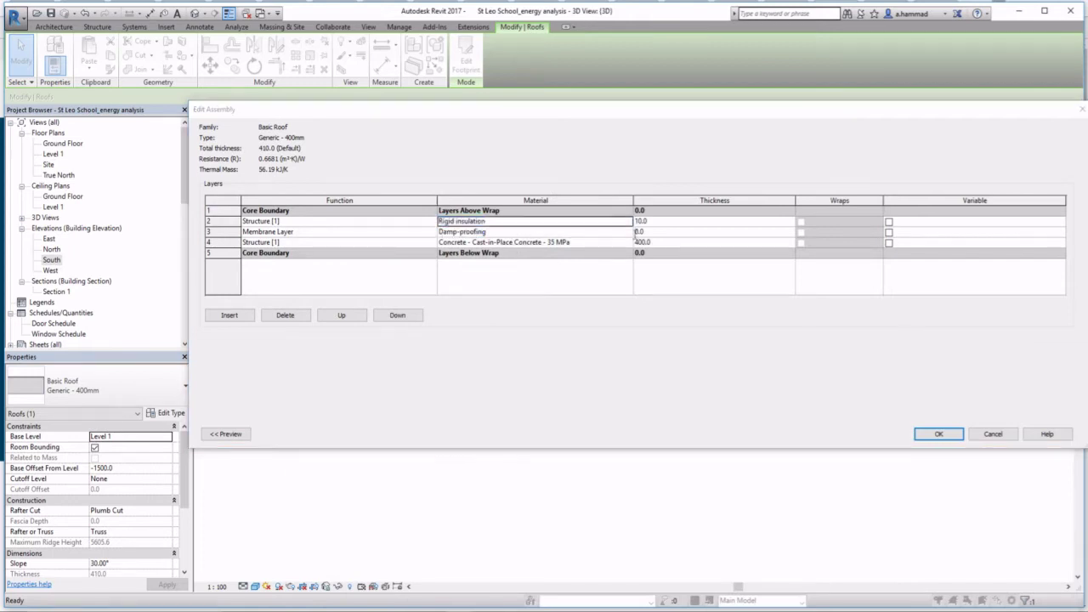
pyautogui.click(629, 222)
pyautogui.click(698, 219)
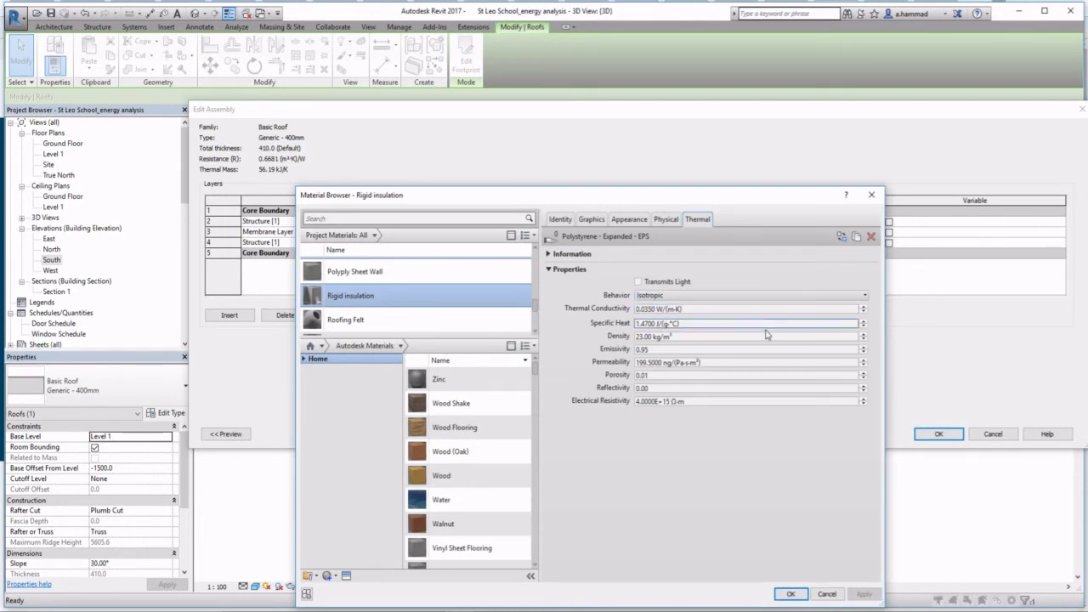
pyautogui.click(792, 595)
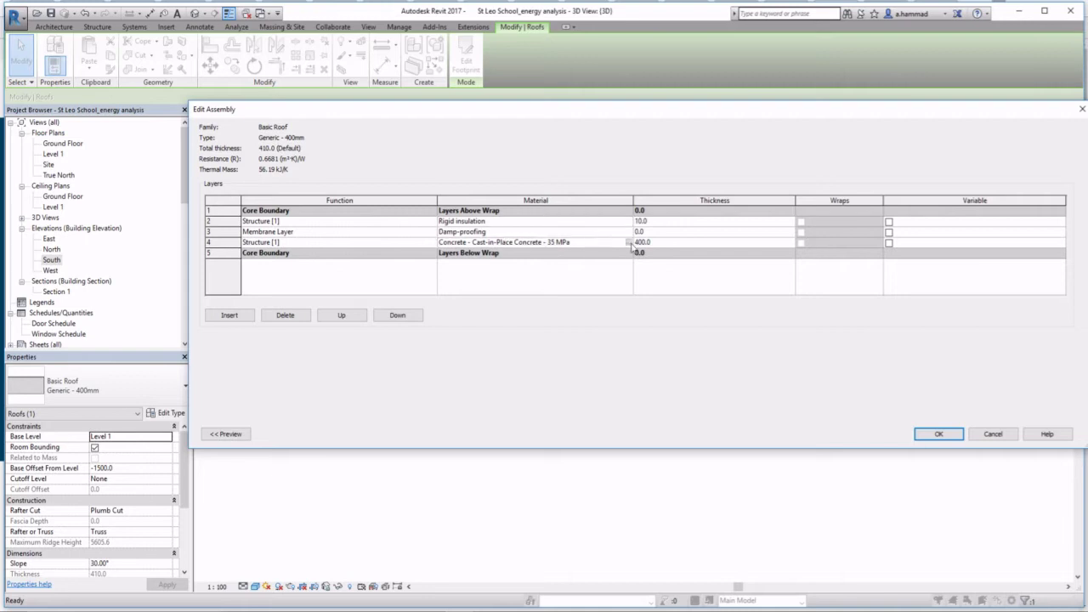
# Check the thermal properties of the roof's cast-in-place concrete layer and close the roof type settings.
pyautogui.click(631, 244)
pyautogui.click(631, 243)
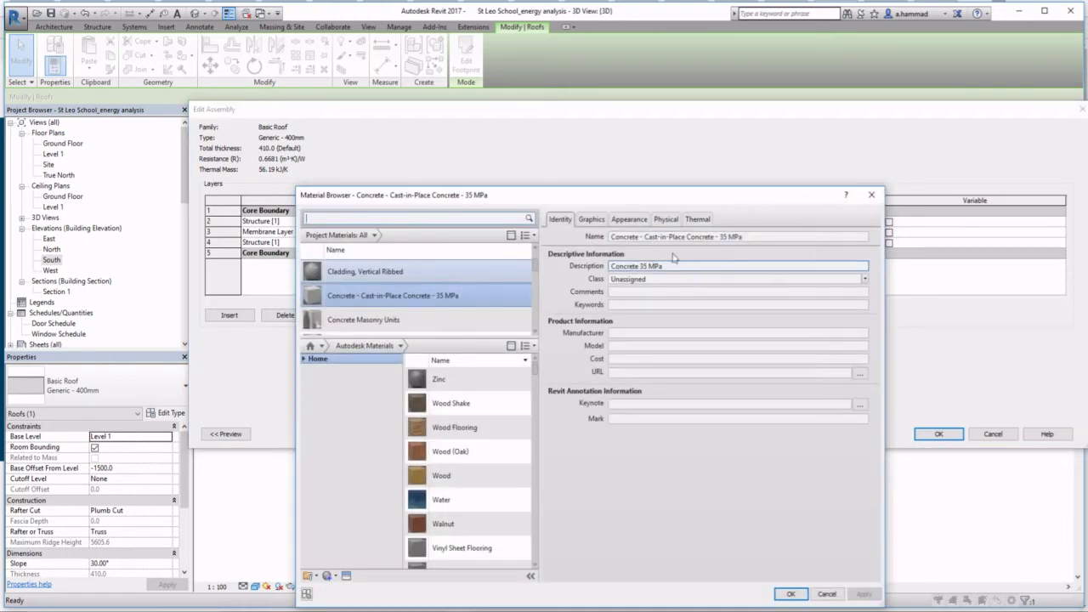
pyautogui.click(697, 218)
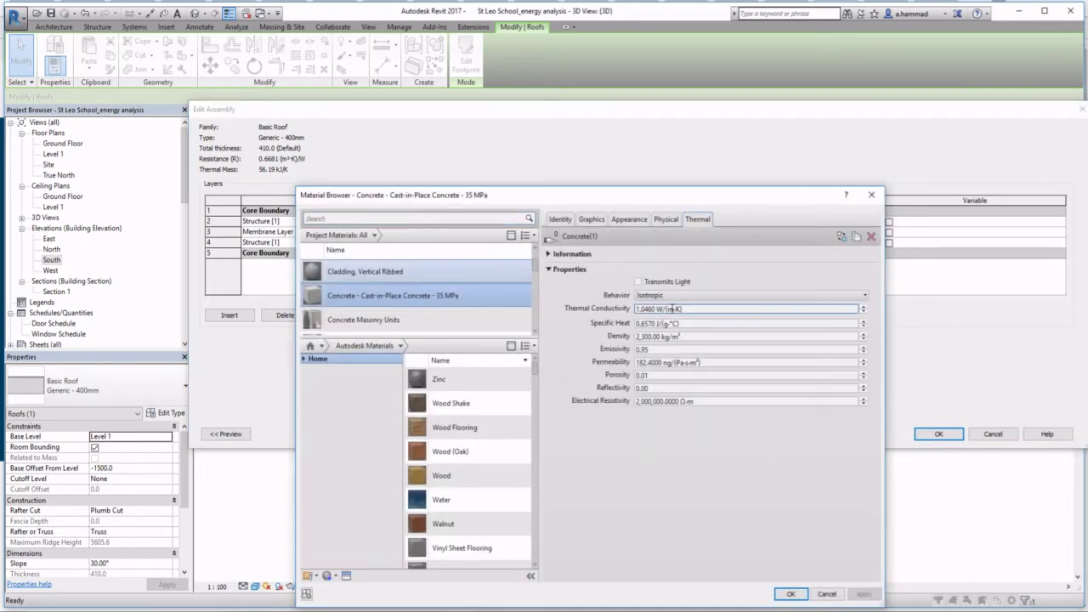
pyautogui.click(791, 594)
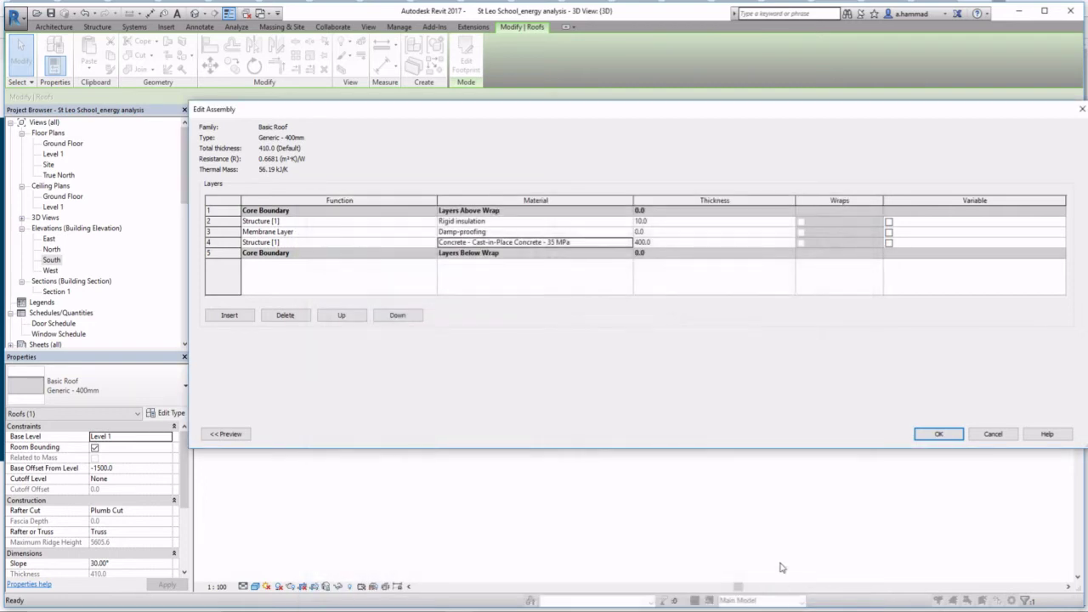
pyautogui.click(939, 435)
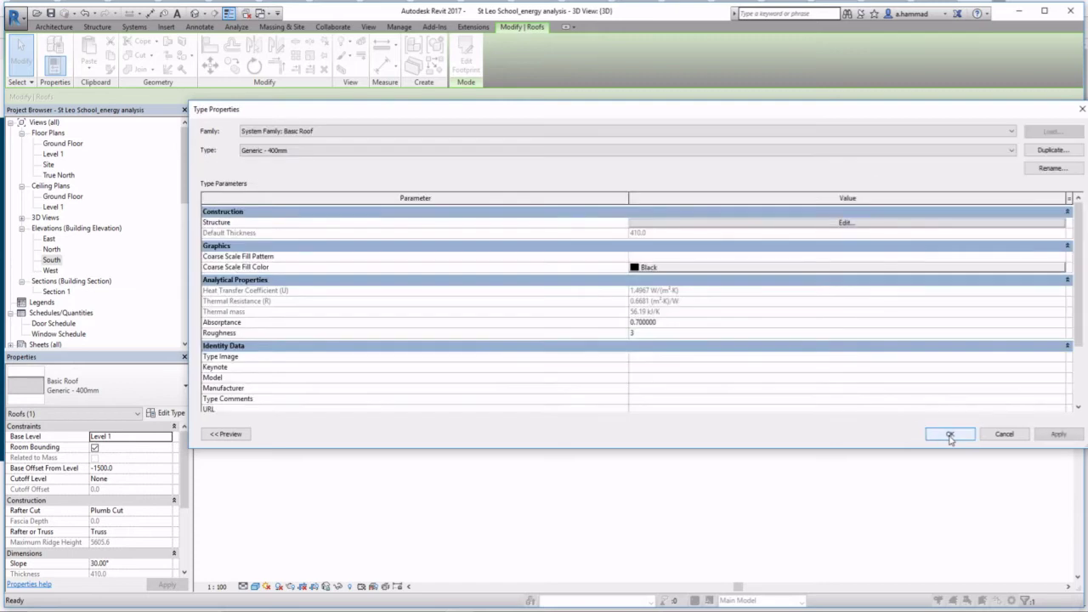
pyautogui.click(950, 435)
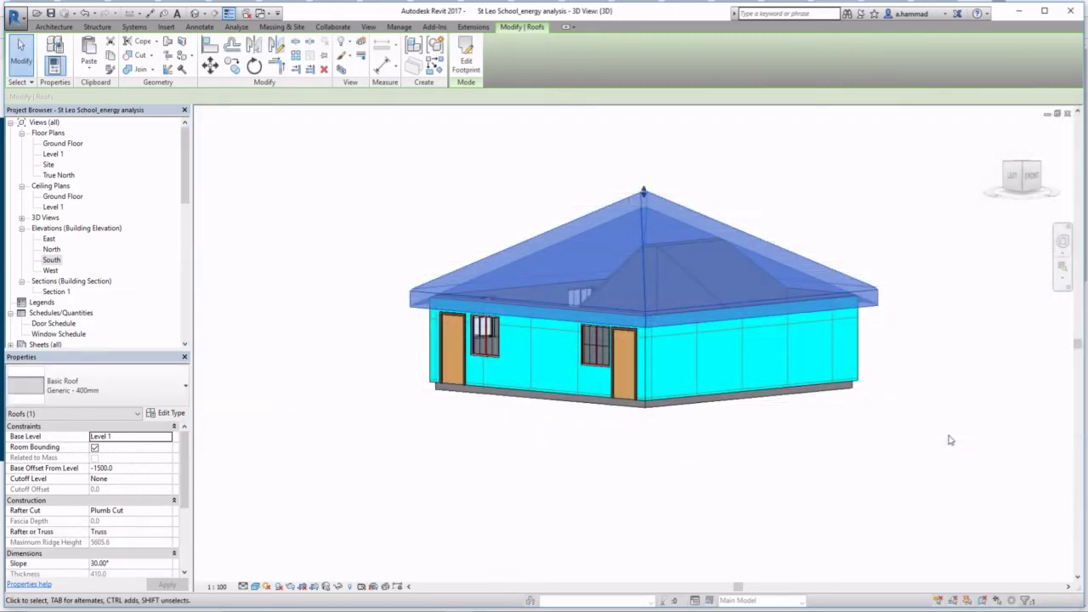
# Set the analytic construction of the sliding window beside the corner door to 1/8 in Pilkington single glazing (U-value 5.5473).
pyautogui.click(656, 372)
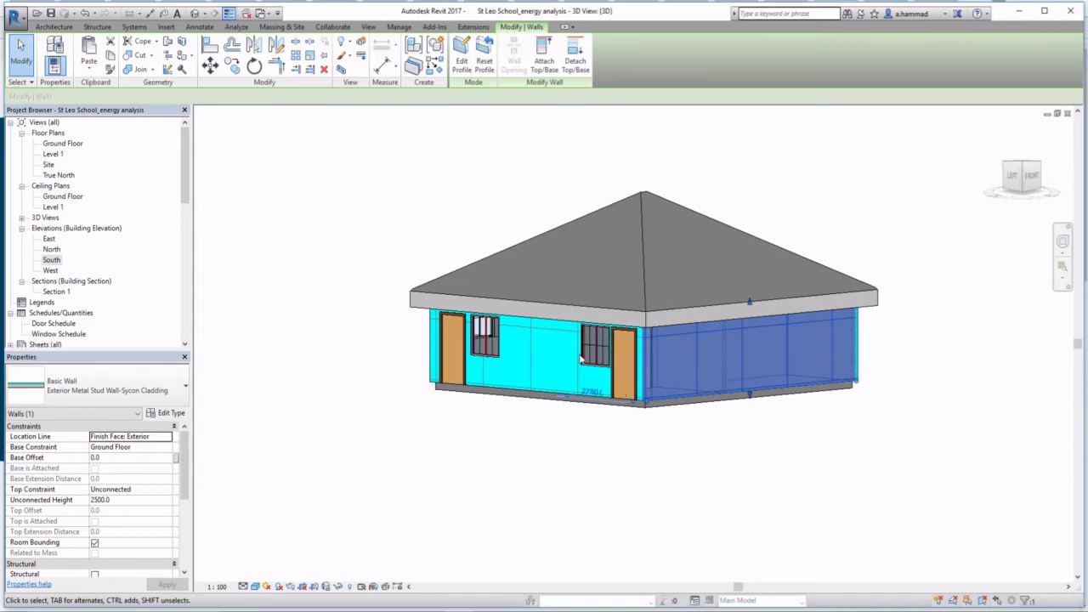
pyautogui.click(603, 360)
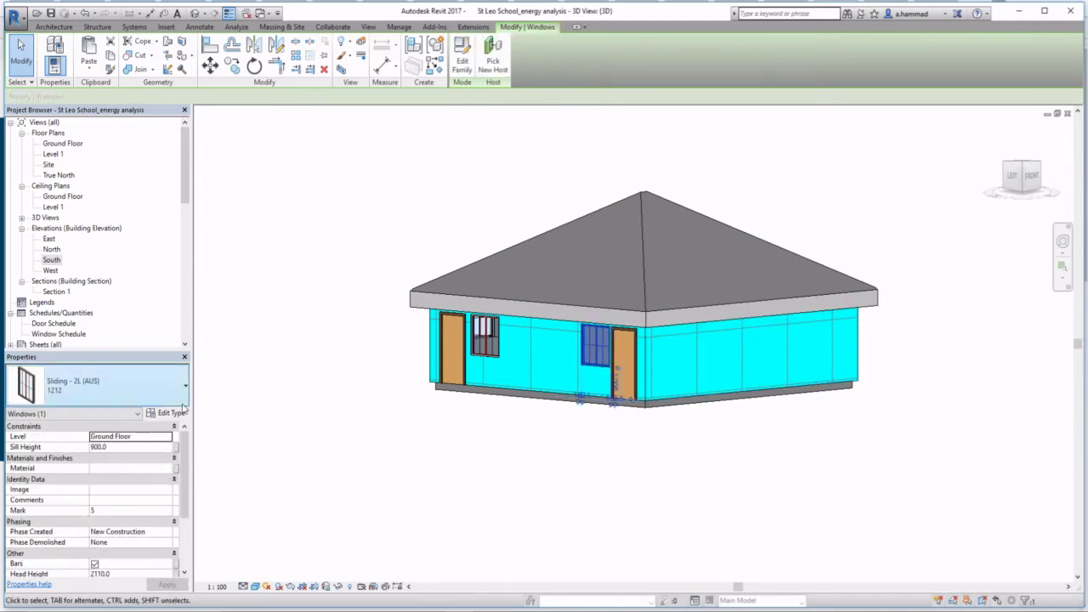
pyautogui.click(167, 412)
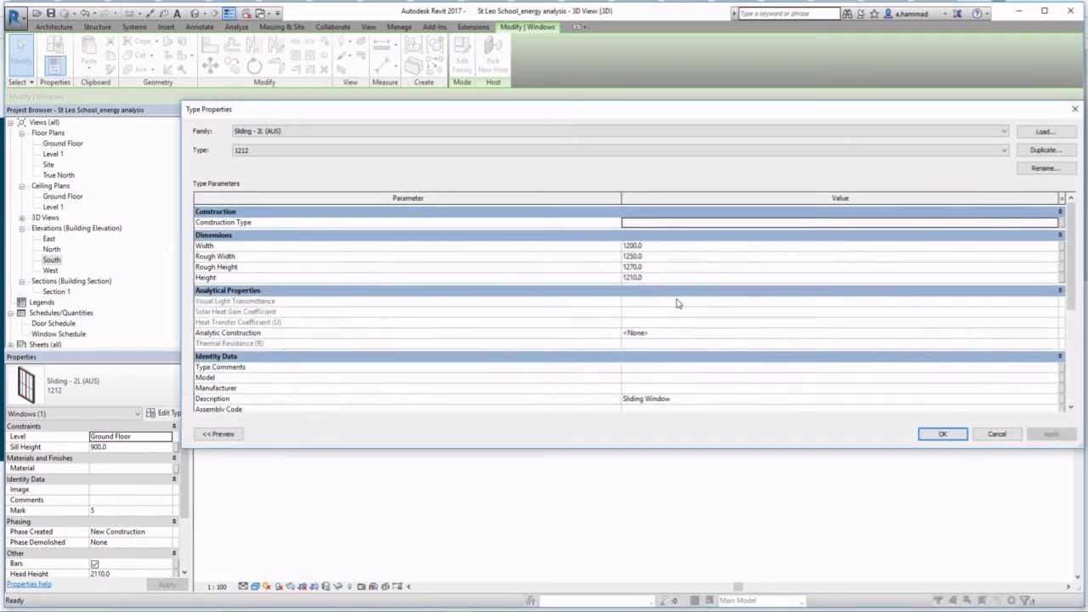
pyautogui.click(687, 333)
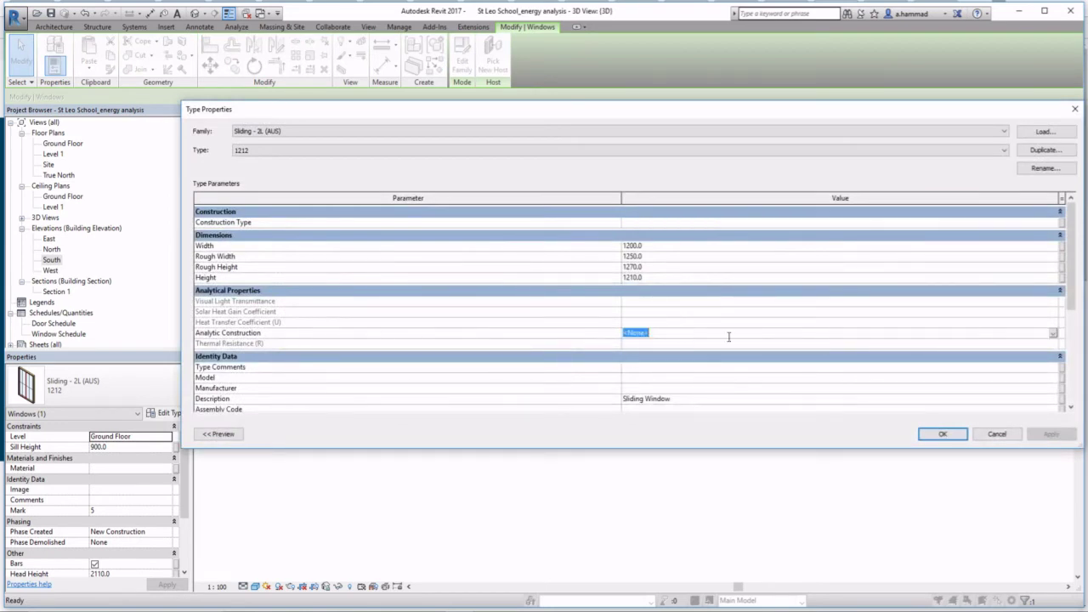
pyautogui.click(1053, 334)
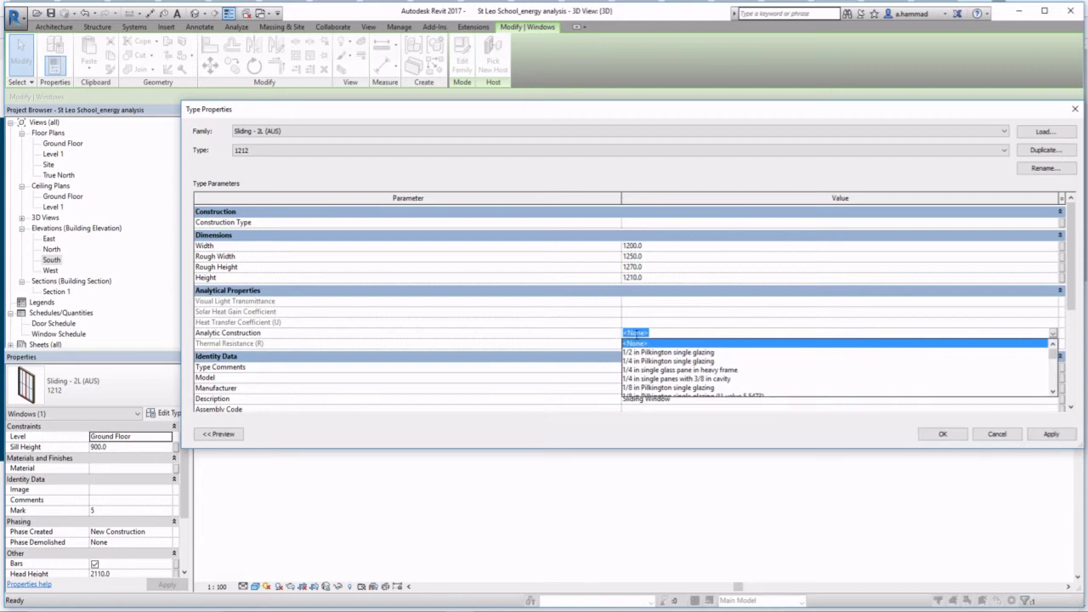
pyautogui.scroll(-2, 693, 378)
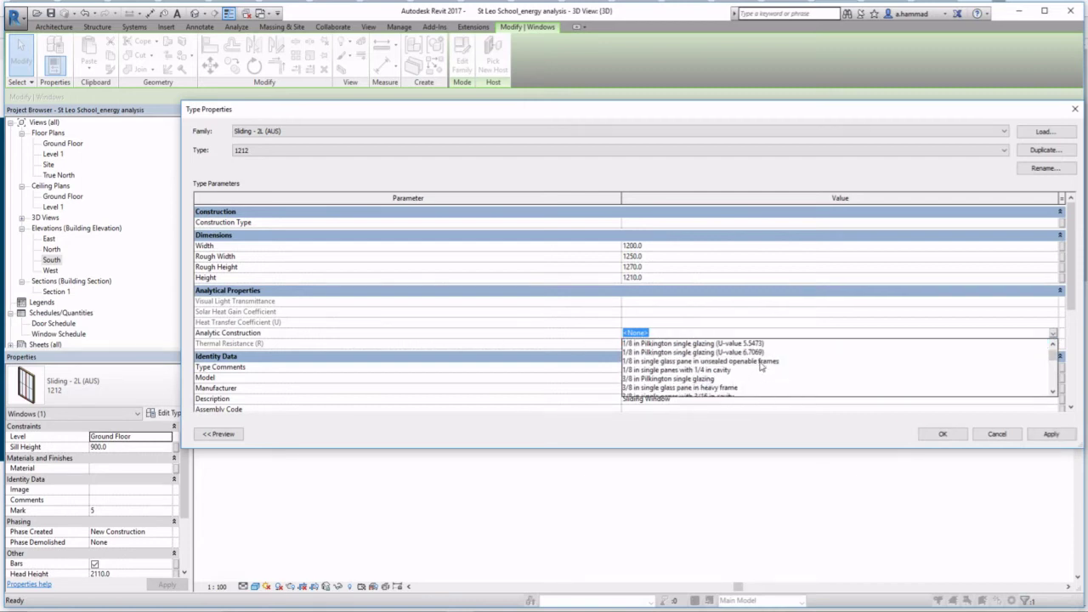
pyautogui.click(740, 343)
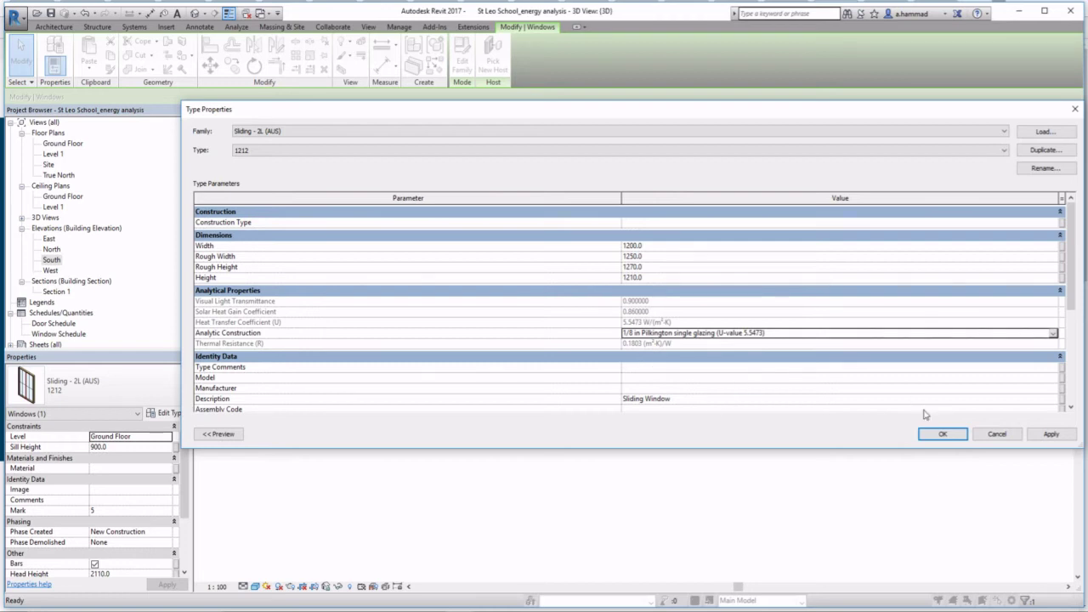
pyautogui.click(943, 434)
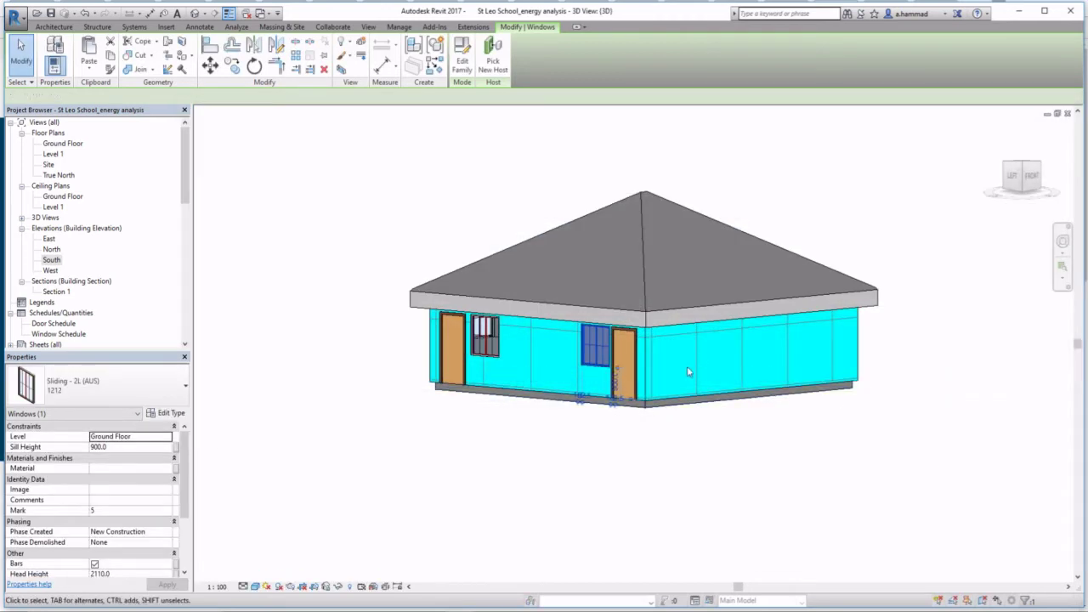
# Open the layer assembly of the exterior Sycon cladding wall type and check the thermal properties of its FrameCAD metal stud layer.
pyautogui.click(655, 363)
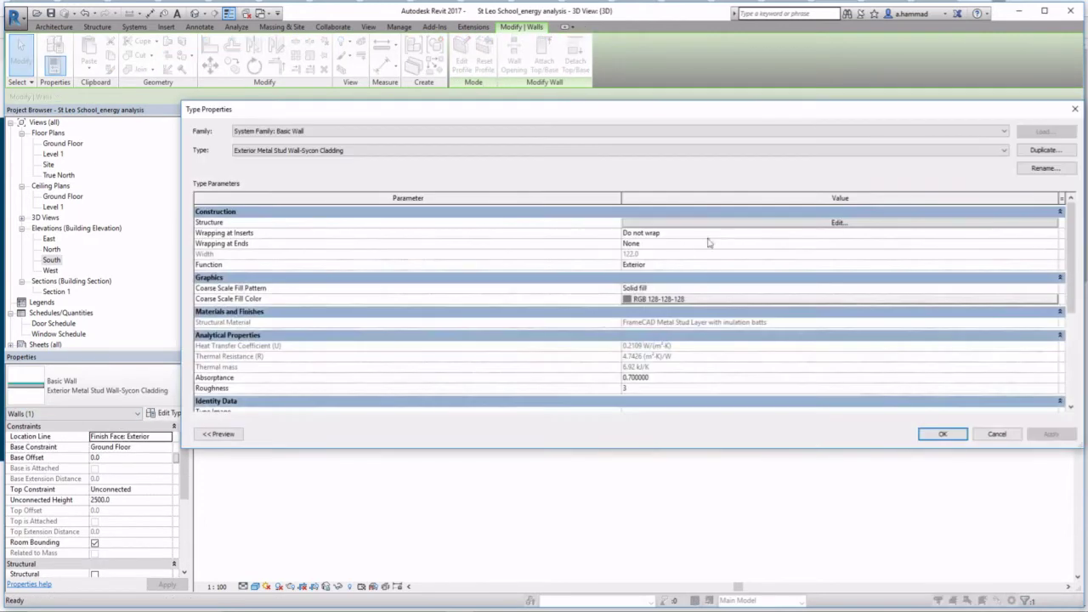
pyautogui.click(775, 224)
pyautogui.click(774, 224)
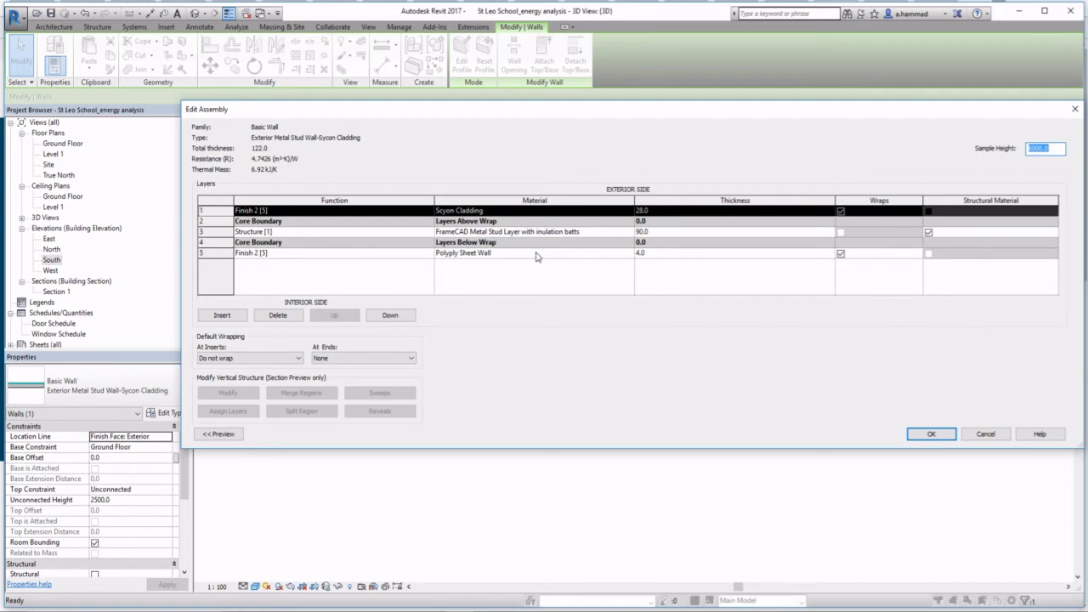
pyautogui.click(629, 233)
pyautogui.click(629, 231)
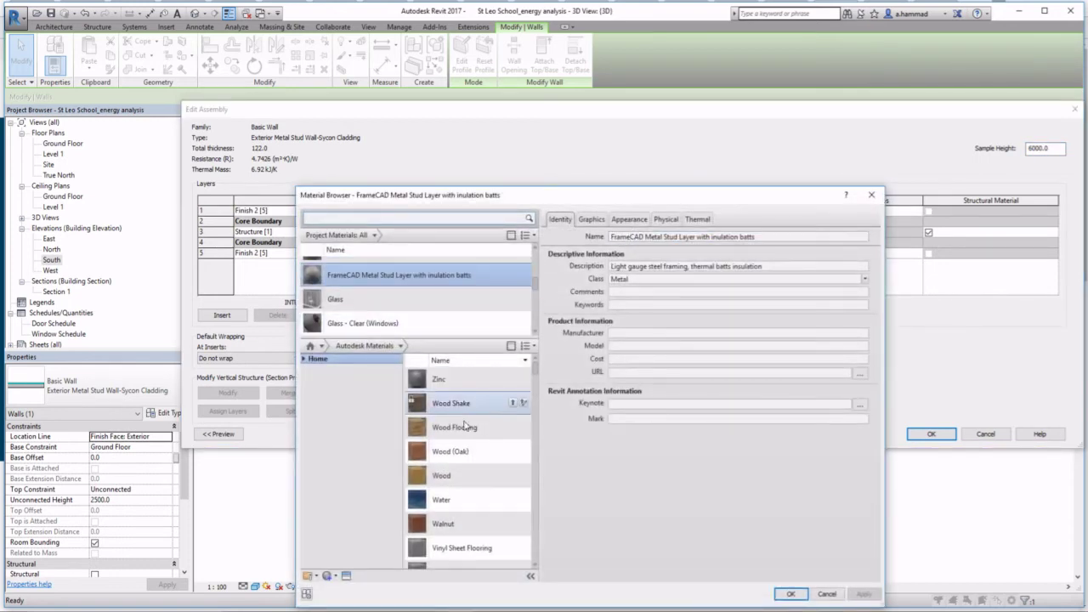
pyautogui.click(698, 220)
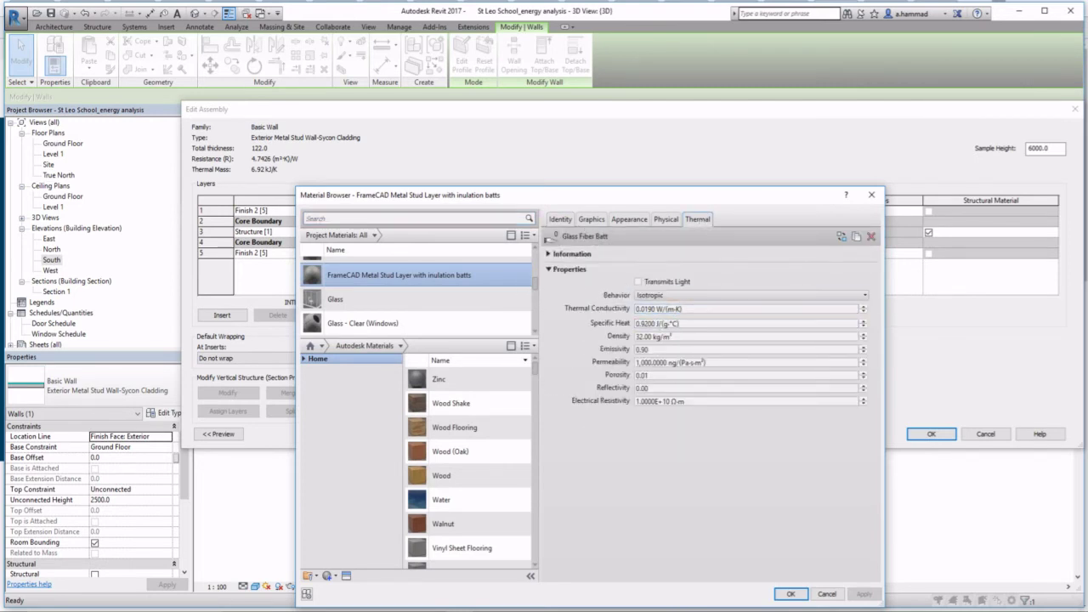
pyautogui.click(791, 594)
# Insert a wall layer above the FrameCAD metal stud layer and set its function to Thermal/Air Layer [3].
pyautogui.click(223, 315)
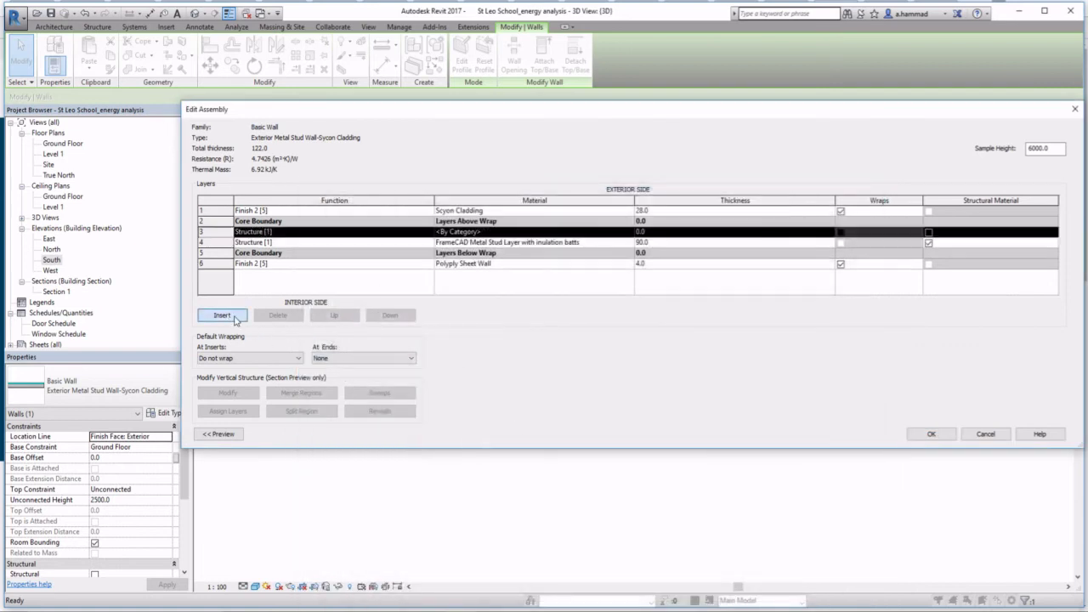
pyautogui.click(427, 231)
pyautogui.click(430, 231)
pyautogui.click(430, 231)
pyautogui.click(277, 260)
# Find the Damp-proofing material with the search term "dam" and assign it to the new Thermal/Air layer.
pyautogui.click(576, 231)
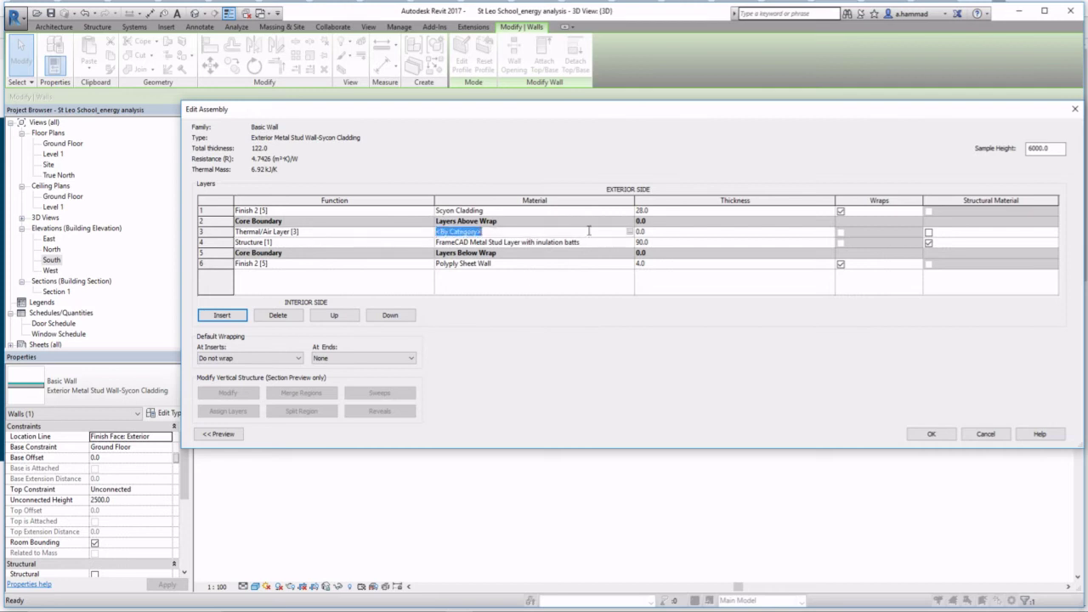
pyautogui.click(630, 231)
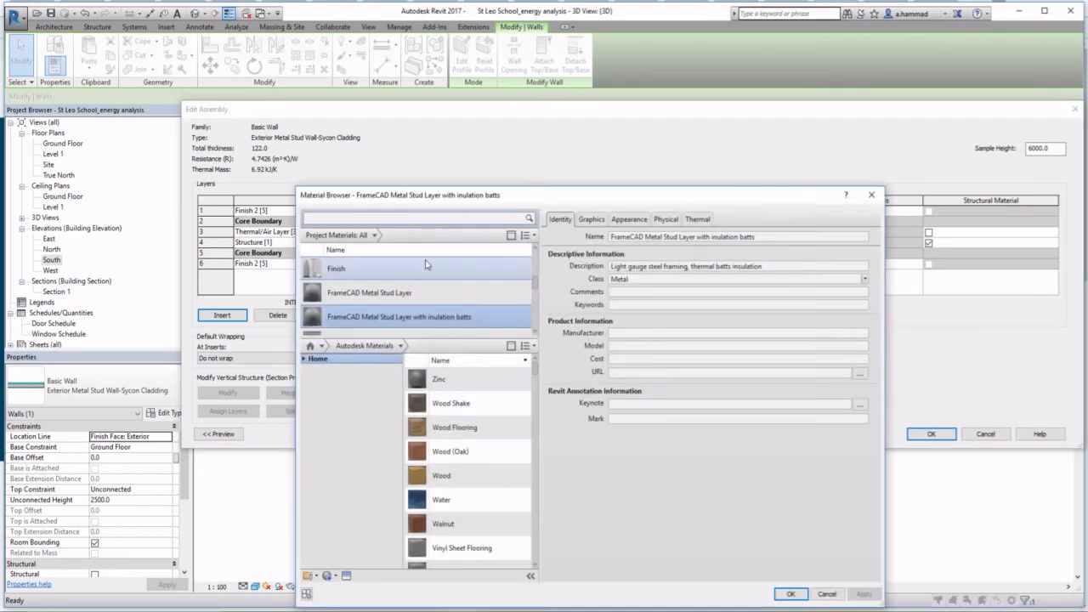
pyautogui.click(407, 223)
pyautogui.write('dam')
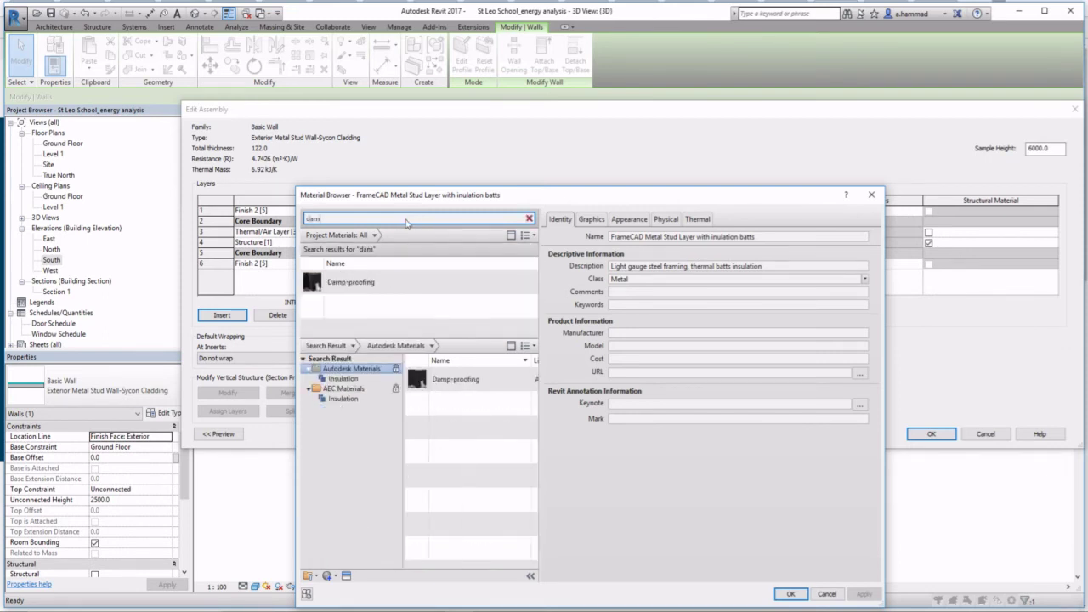
pyautogui.click(412, 284)
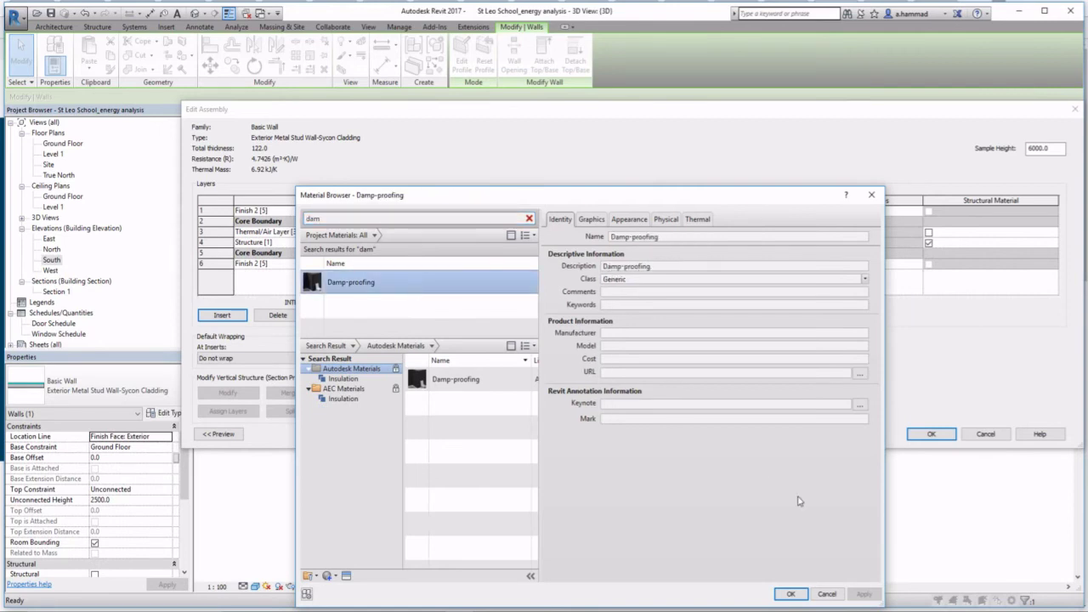
pyautogui.click(791, 594)
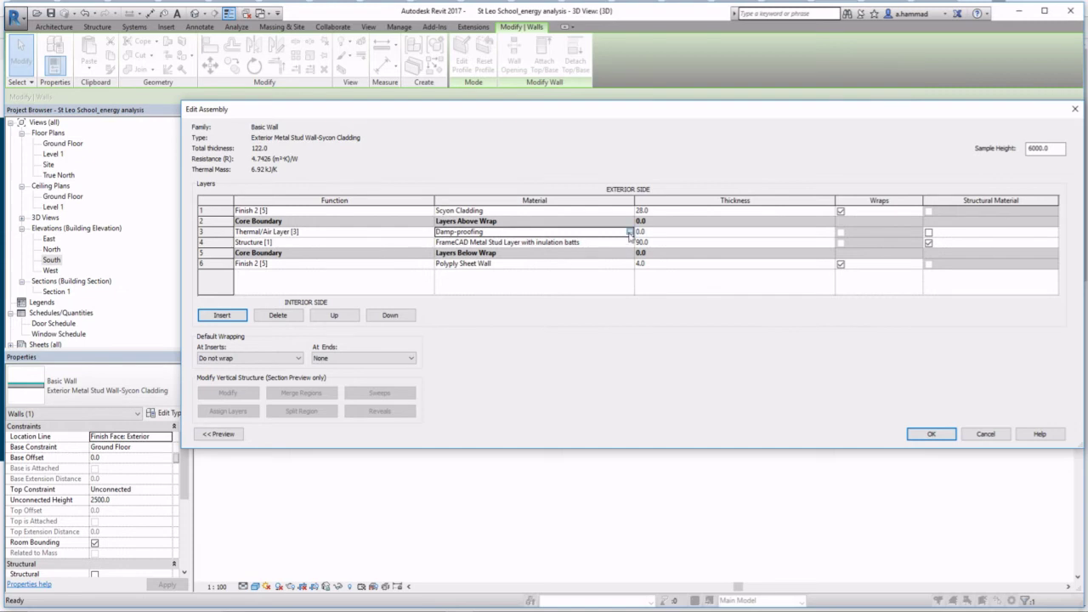
# Check the thermal properties of the Damp-proofing material in the wall's Thermal/Air layer.
pyautogui.click(629, 232)
pyautogui.click(698, 220)
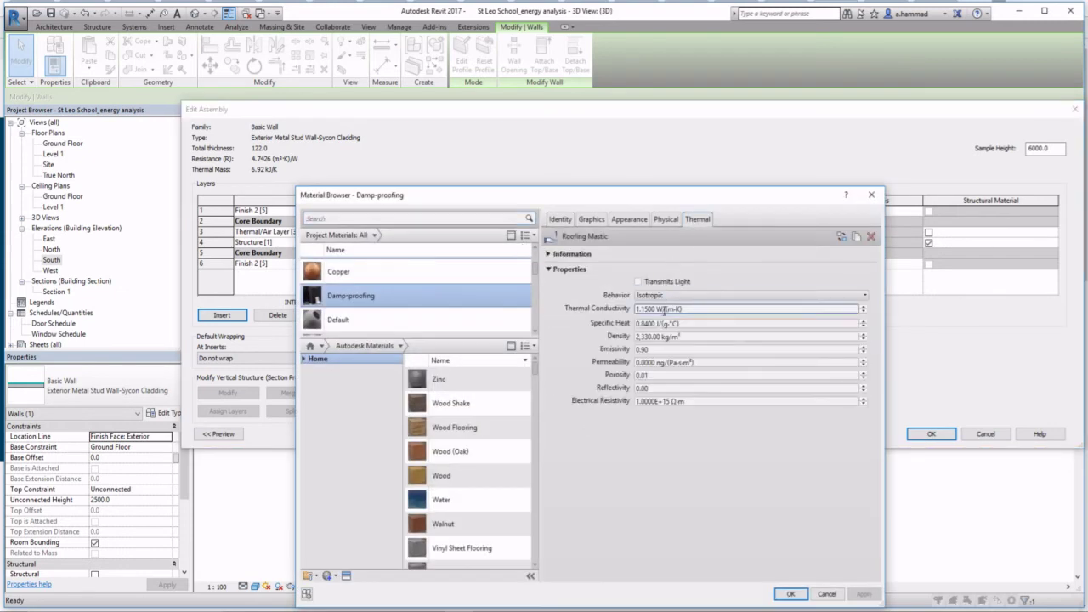
pyautogui.click(791, 593)
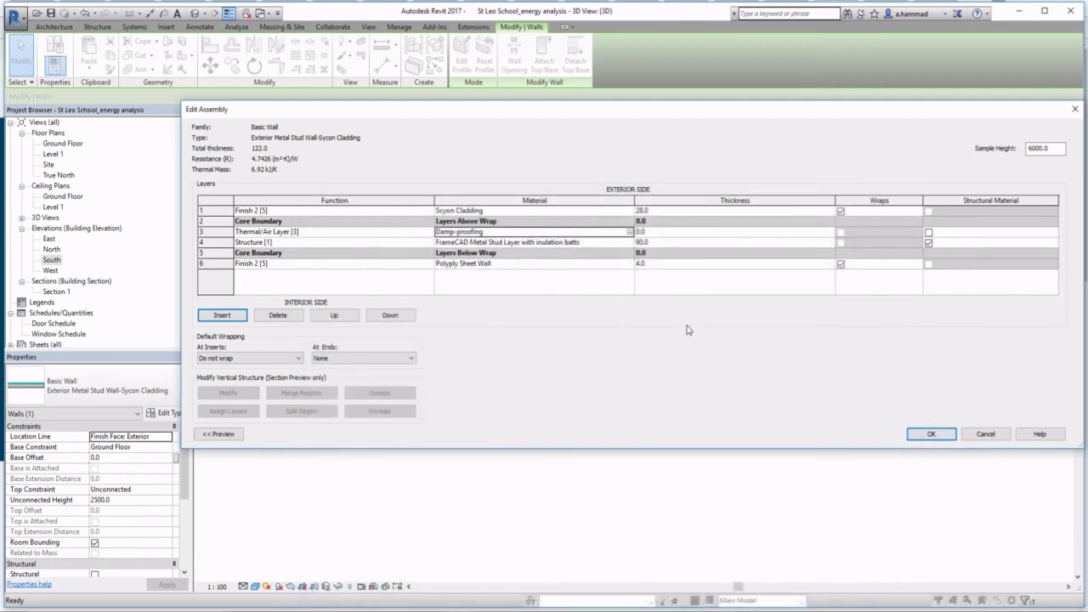
# Change the Damp-proofing layer's function to Membrane Layer and accept the exterior wall's assembly and type properties.
pyautogui.click(920, 432)
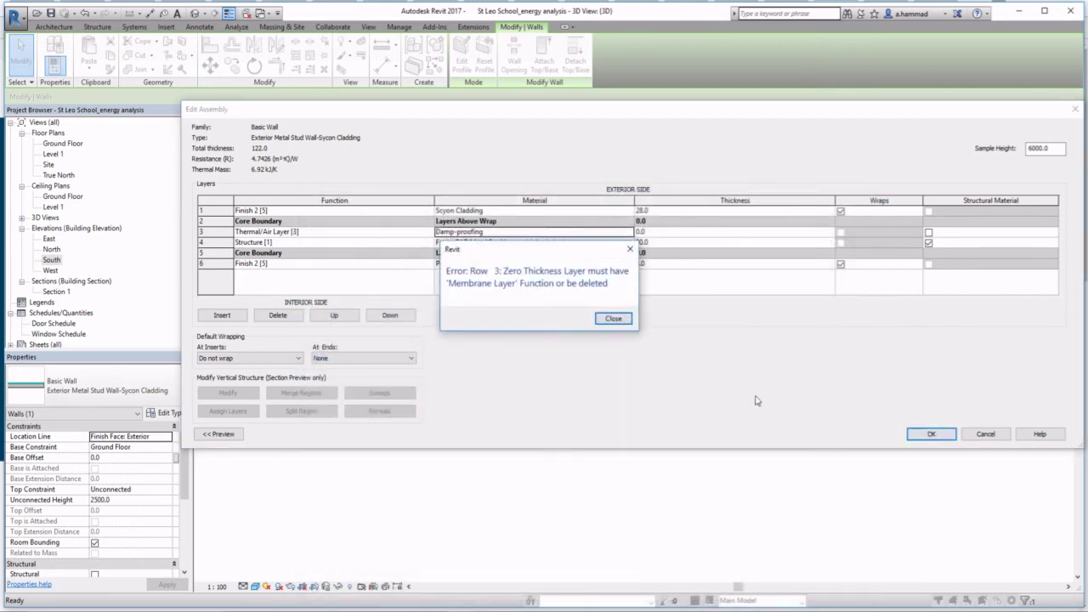
pyautogui.click(613, 318)
pyautogui.click(415, 232)
pyautogui.click(428, 232)
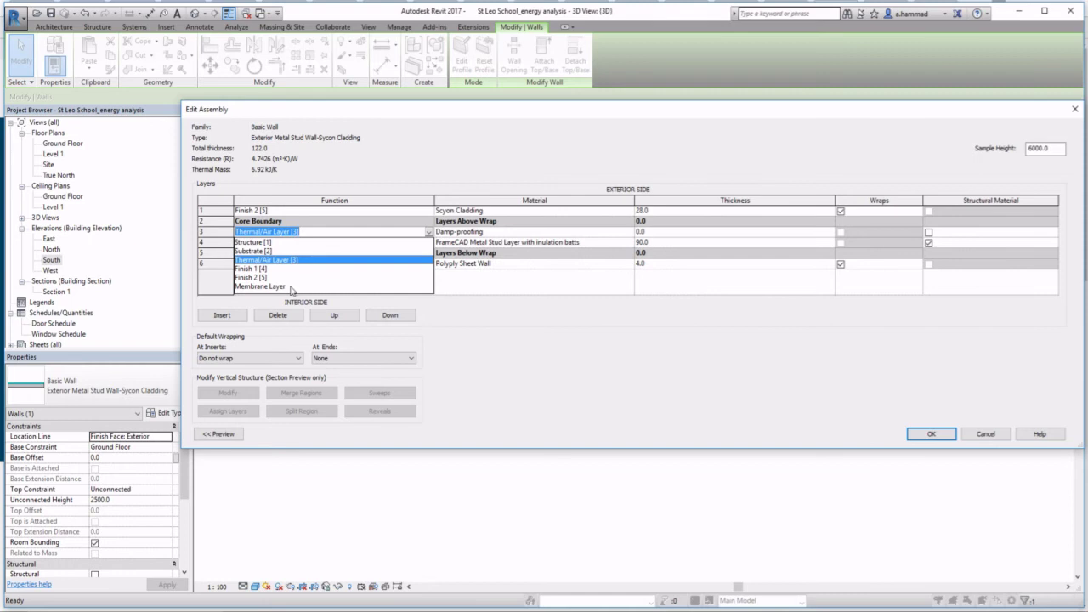
pyautogui.click(291, 287)
pyautogui.click(932, 435)
pyautogui.click(935, 436)
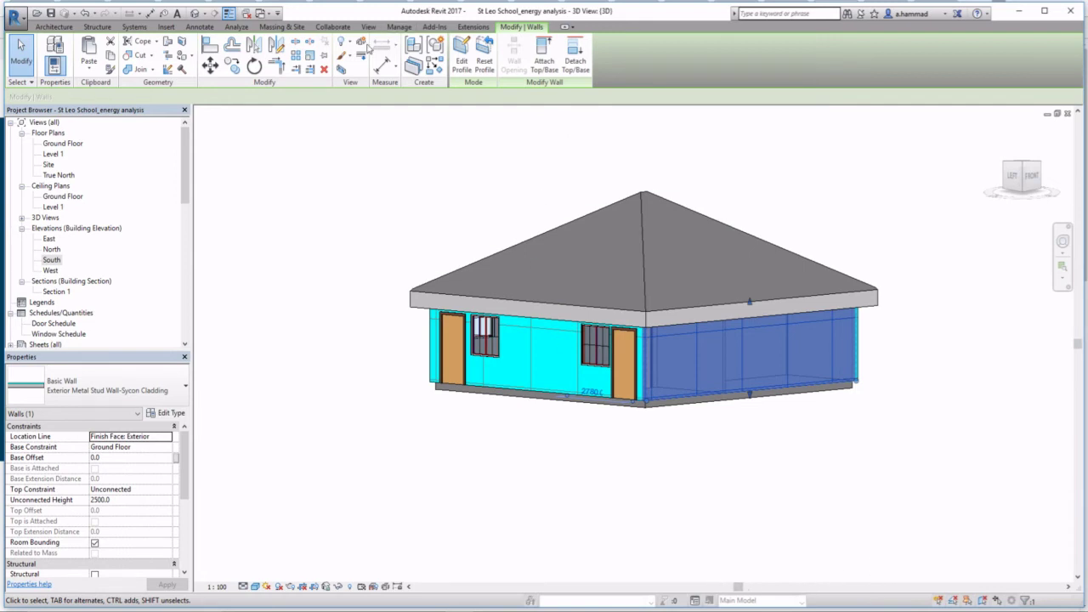
# Open the project location settings and search the Internet Mapping Service for Canberra, Australia.
pyautogui.click(399, 27)
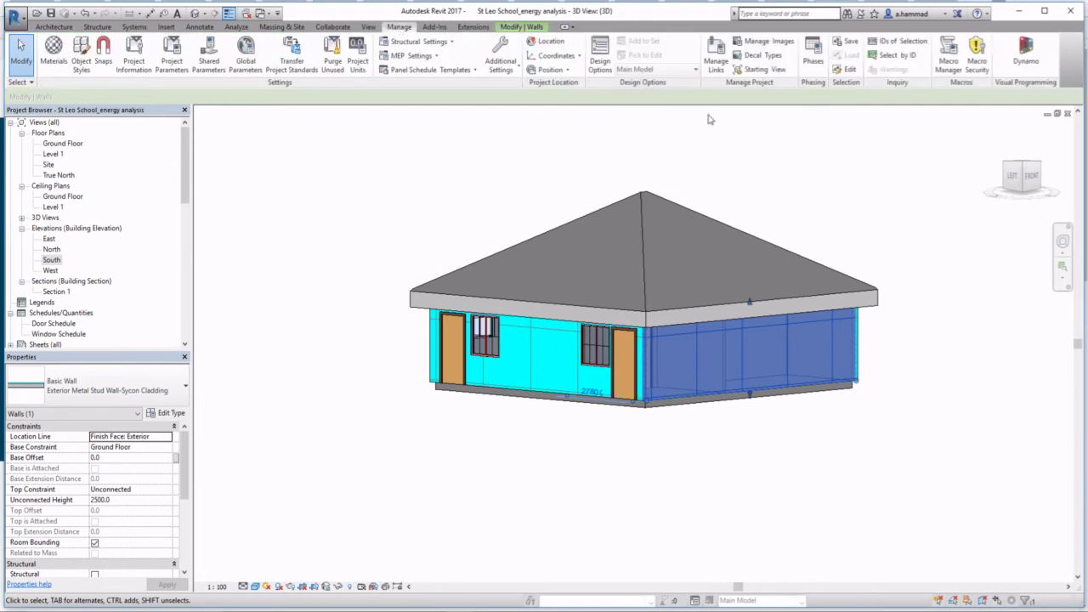
pyautogui.click(549, 41)
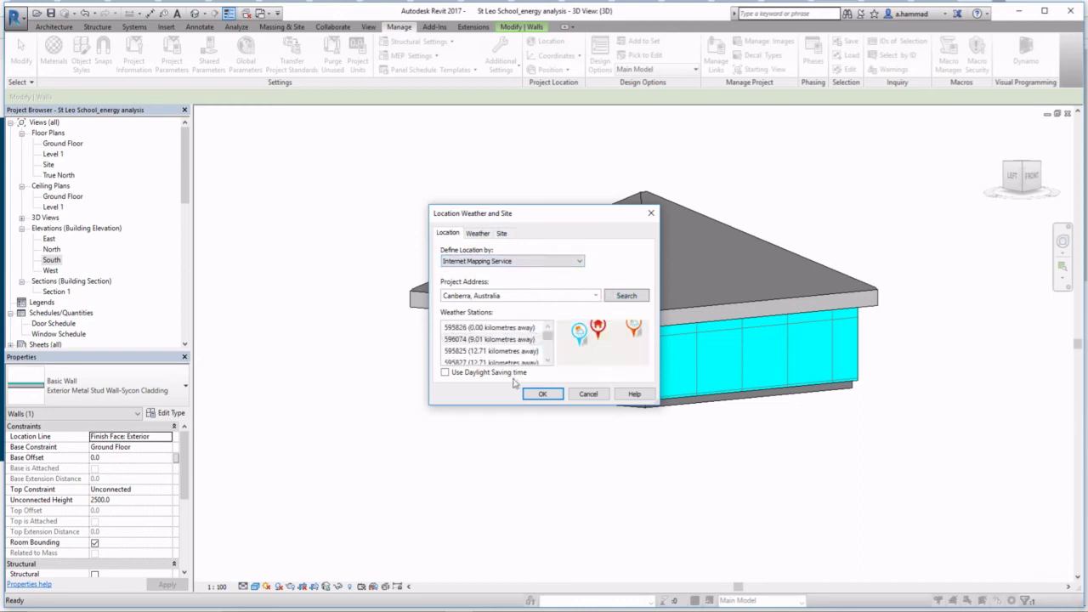
pyautogui.click(595, 295)
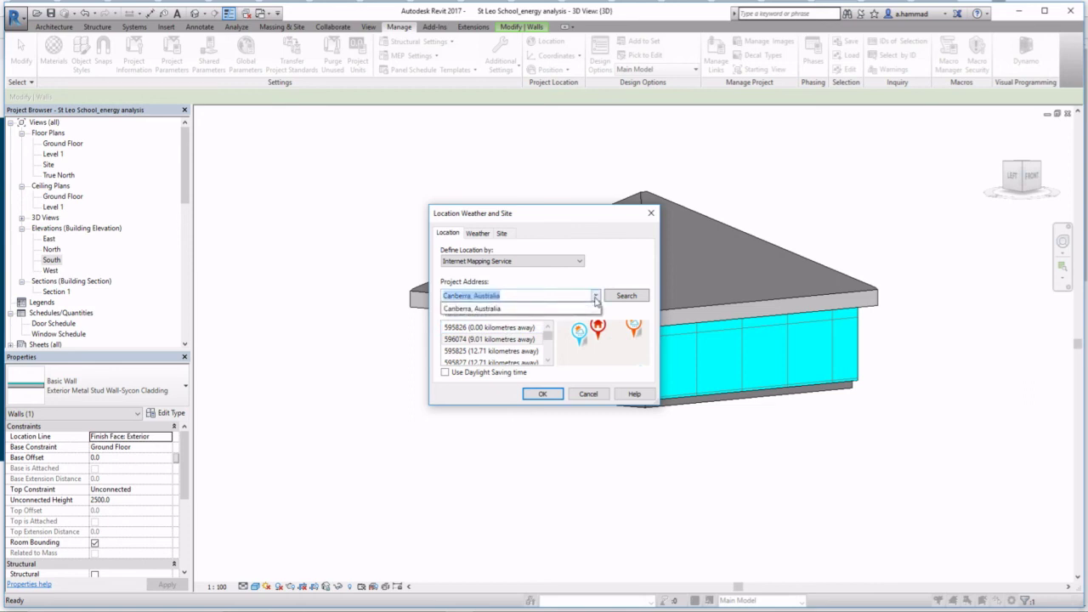
pyautogui.click(640, 297)
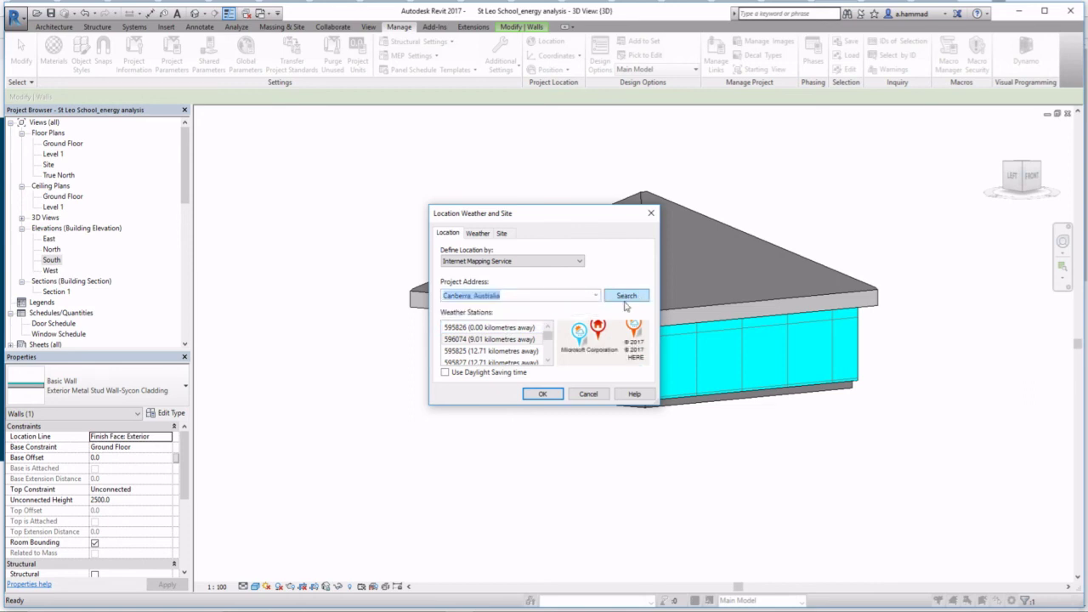
pyautogui.click(630, 295)
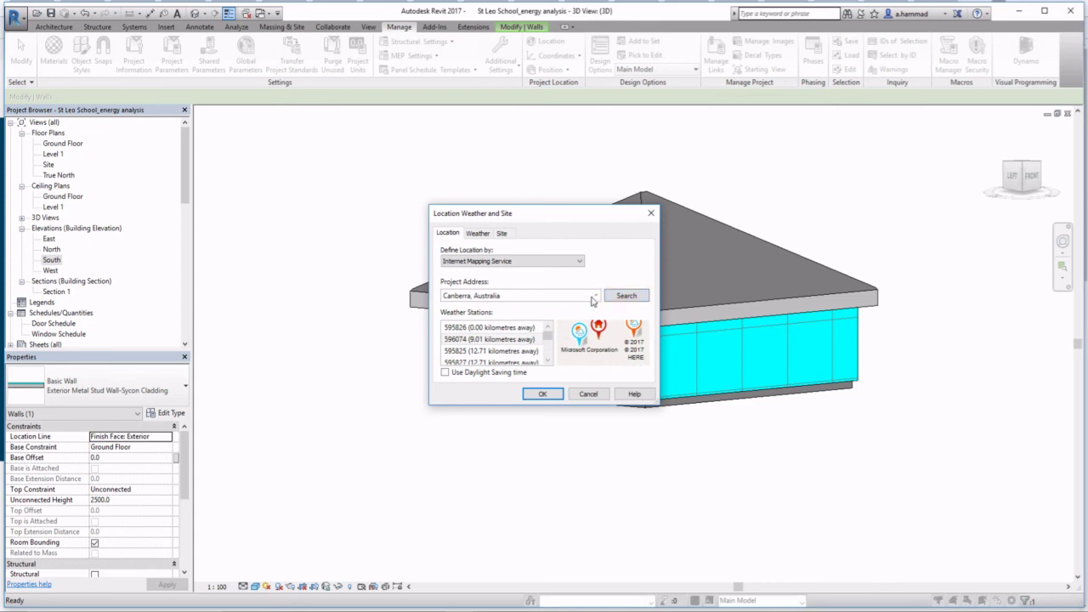
# Replace the project address with sydney and look through the list of weather stations.
pyautogui.click(597, 295)
pyautogui.click(568, 298)
pyautogui.moveTo(568, 298); pyautogui.dragTo(394, 291)
pyautogui.write('sydney')
pyautogui.scroll(-3, 544, 349)
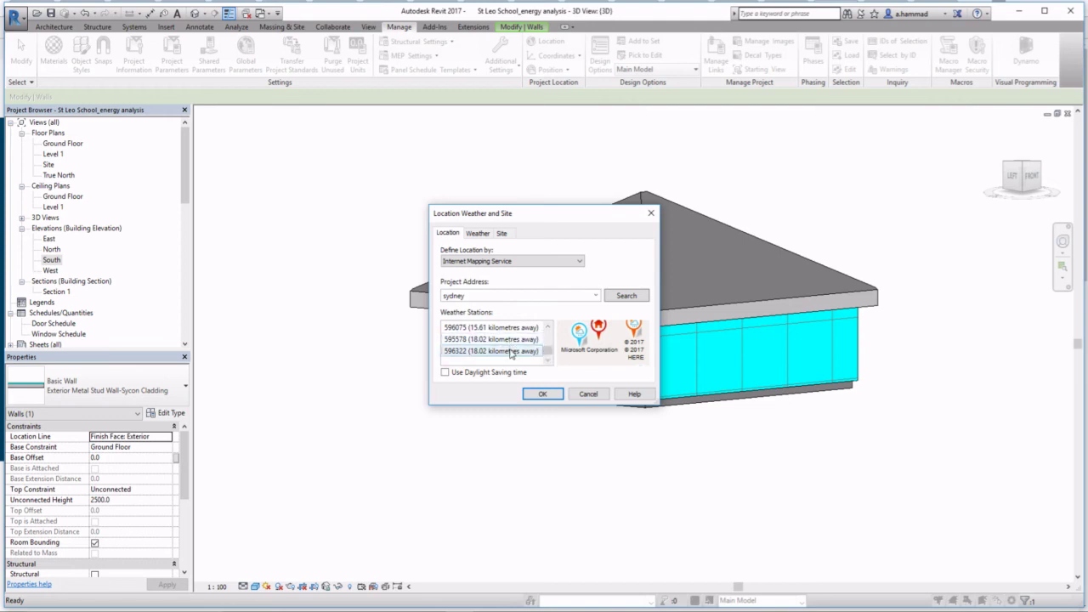
pyautogui.click(596, 295)
# Check the sites defined in the project, then return to the location definition.
pyautogui.click(505, 235)
pyautogui.click(505, 234)
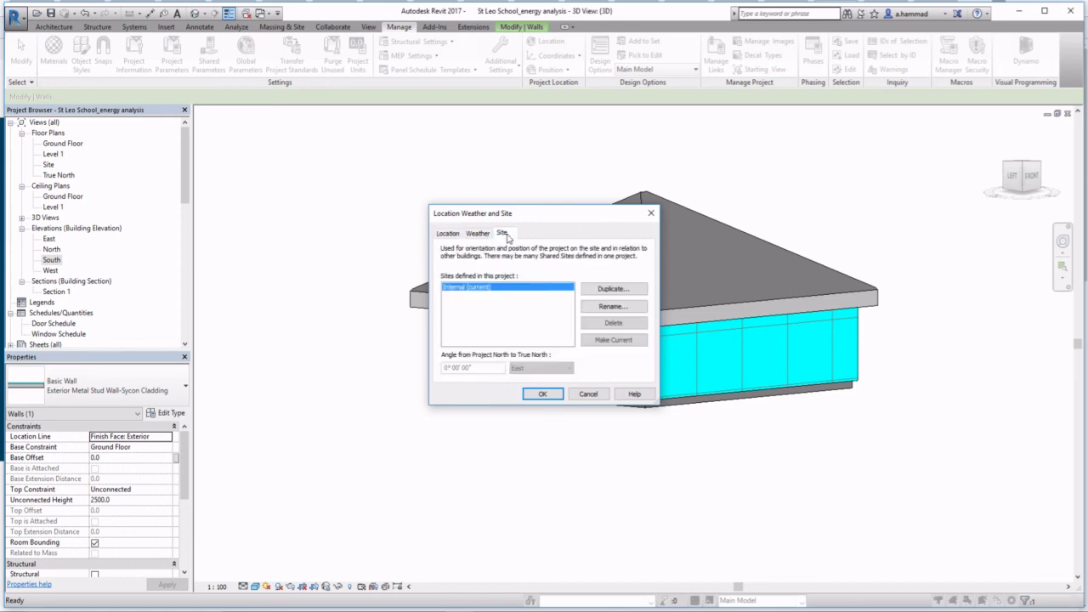
pyautogui.click(451, 235)
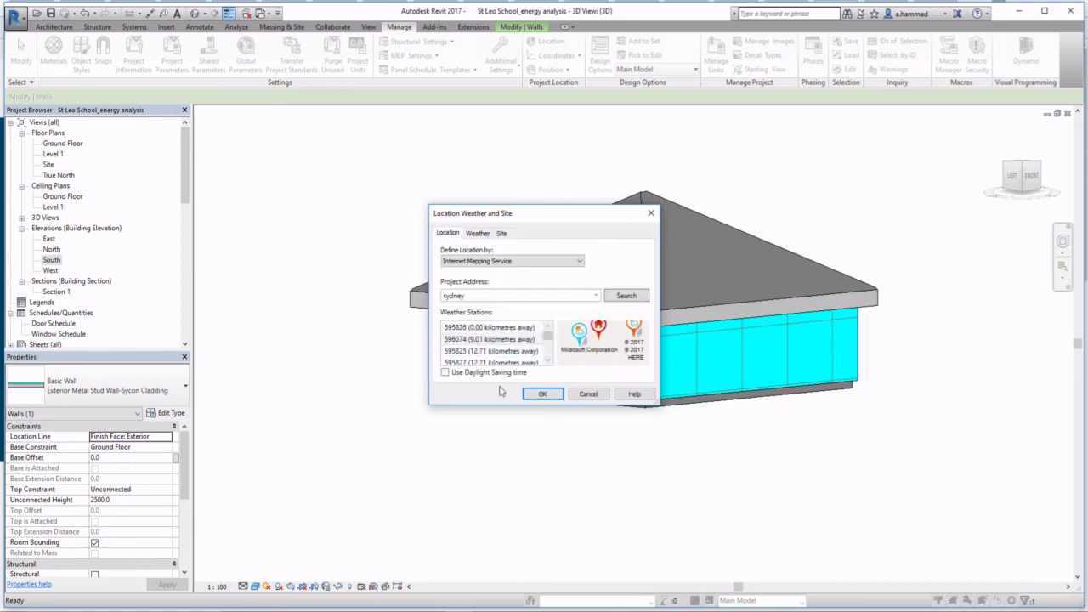
# Inspect the project location and surrounding weather stations on the map, and accept the location settings.
pyautogui.scroll(-2, 623, 344)
pyautogui.scroll(-3, 600, 334)
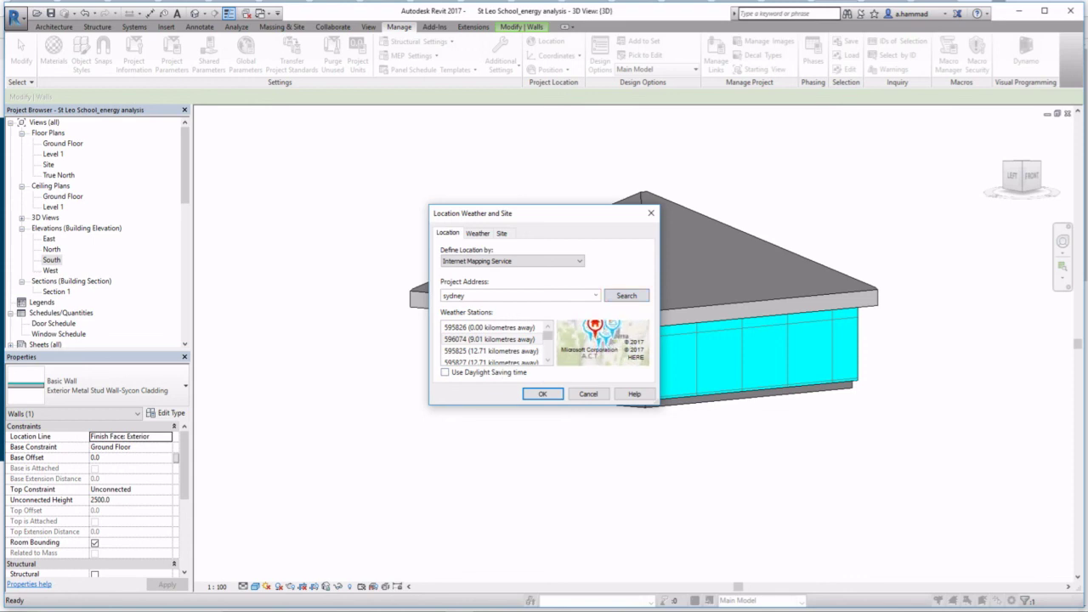
pyautogui.scroll(-2, 599, 333)
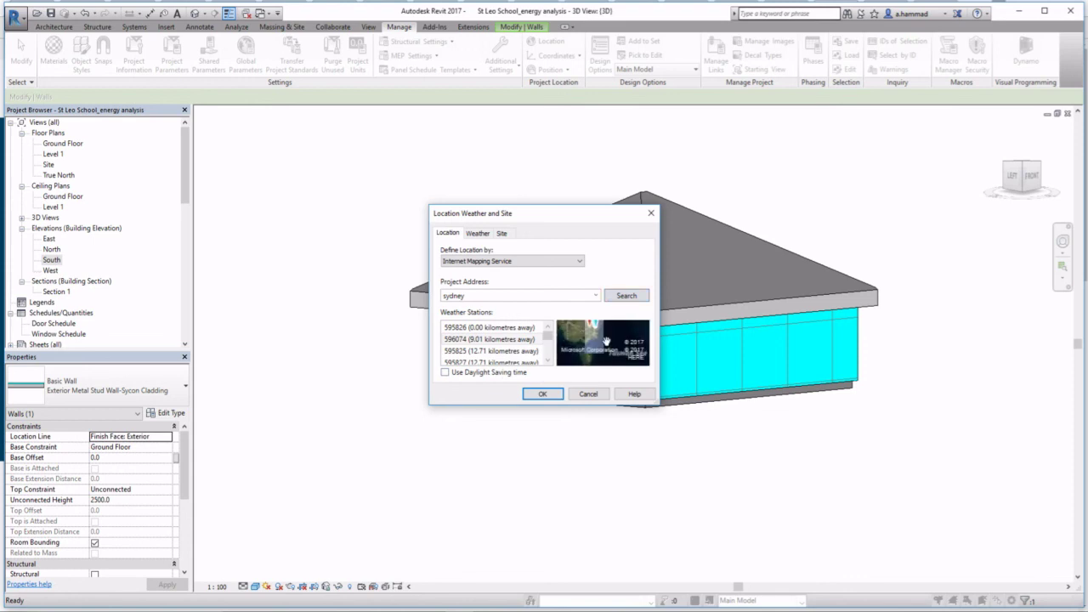
pyautogui.moveTo(591, 336); pyautogui.dragTo(556, 344)
pyautogui.scroll(2, 561, 340)
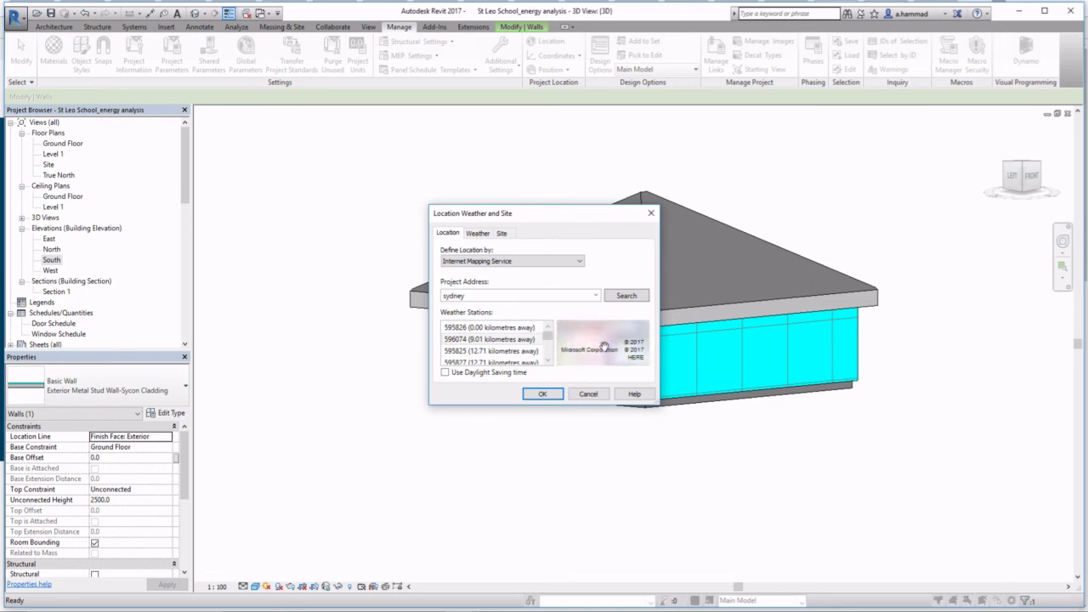
pyautogui.scroll(1, 561, 340)
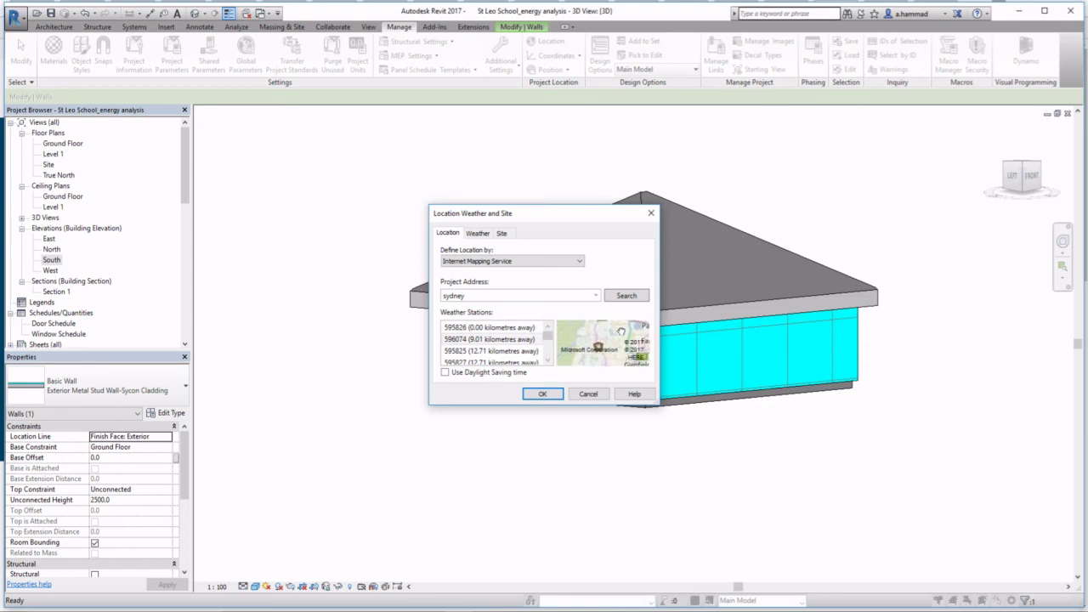
pyautogui.scroll(-3, 599, 347)
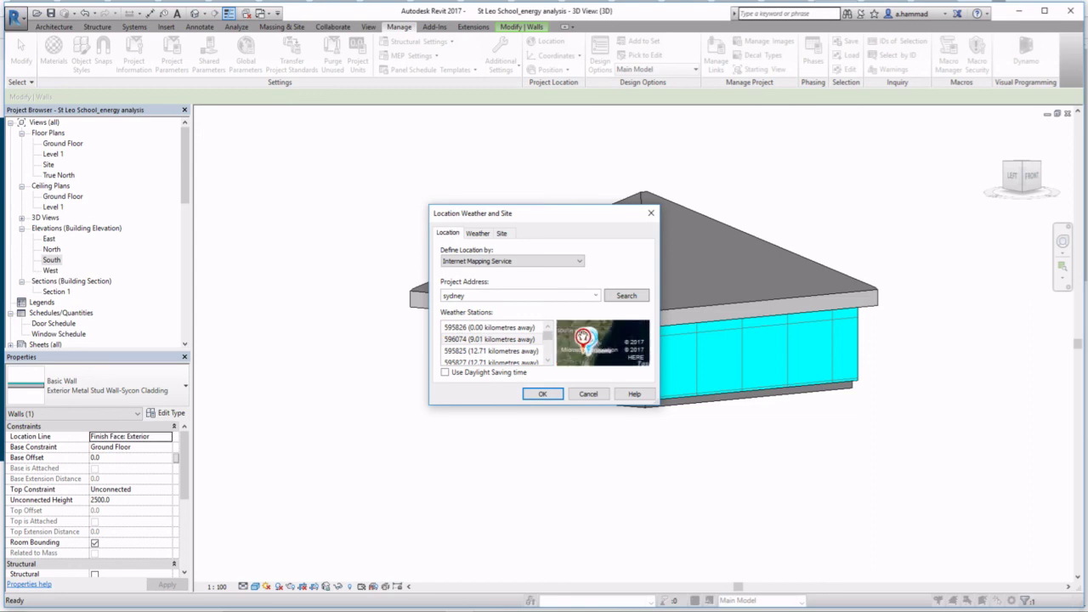
pyautogui.click(586, 338)
pyautogui.click(557, 397)
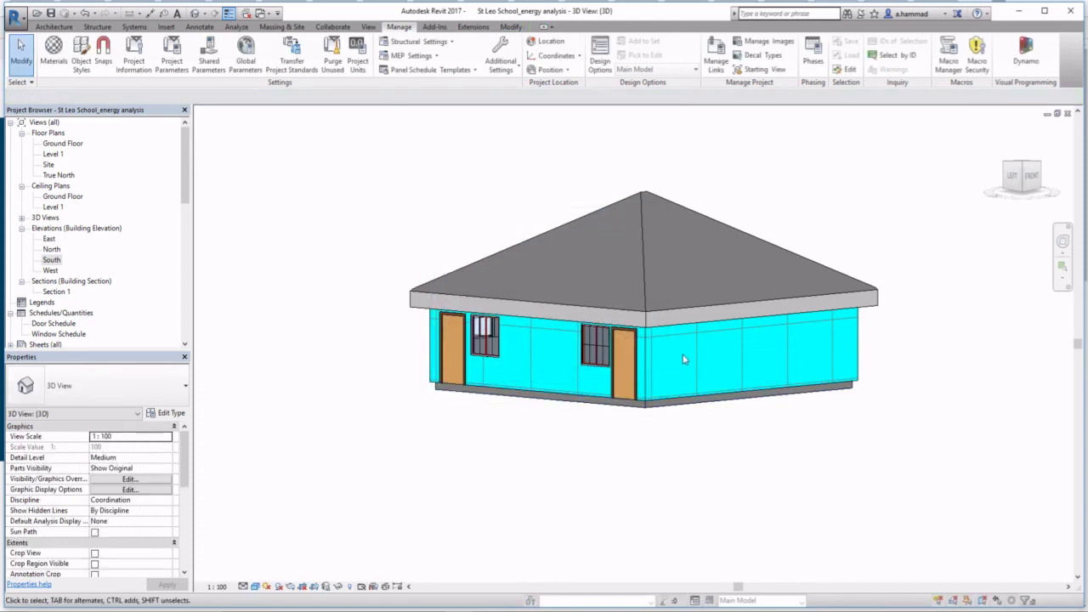